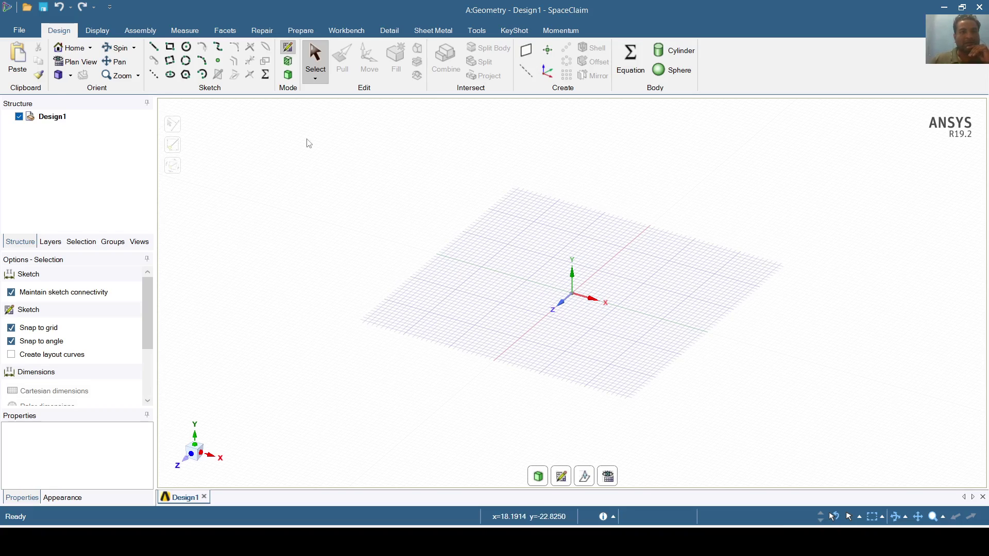
# Sketch a 10 mm by 10 mm rectangle on the ground plane with one corner at the origin
pyautogui.click(170, 50)
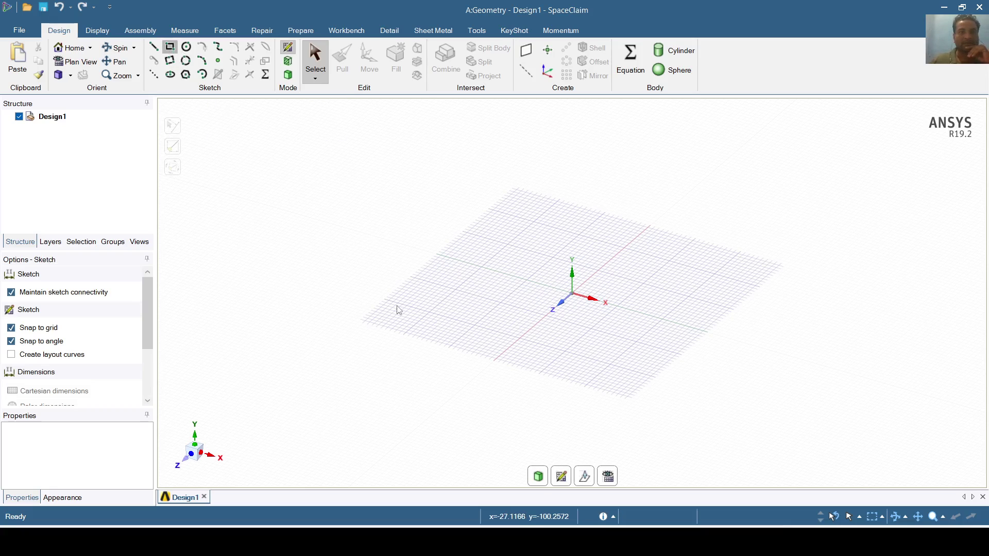
pyautogui.click(573, 293)
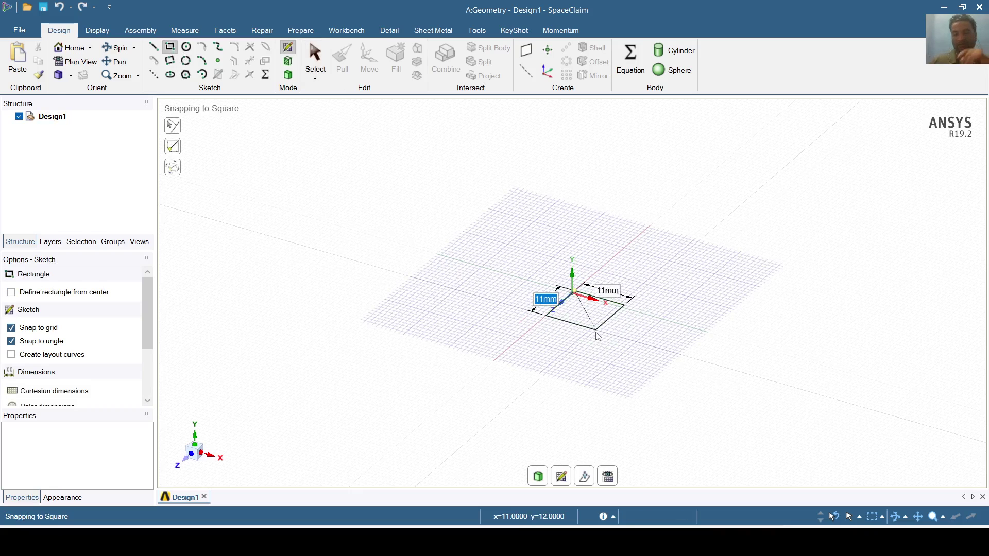
pyautogui.press('BackSpace')
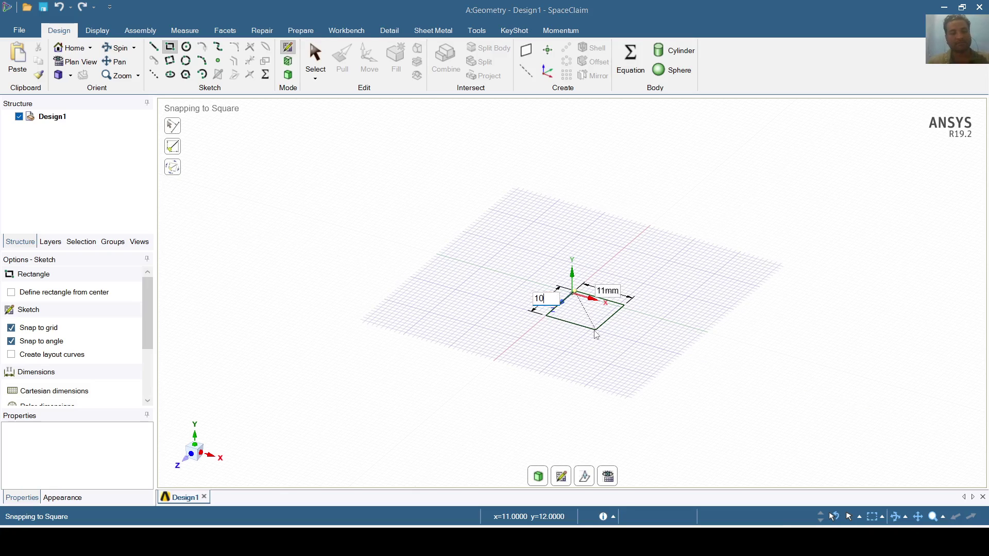
pyautogui.press('Tab')
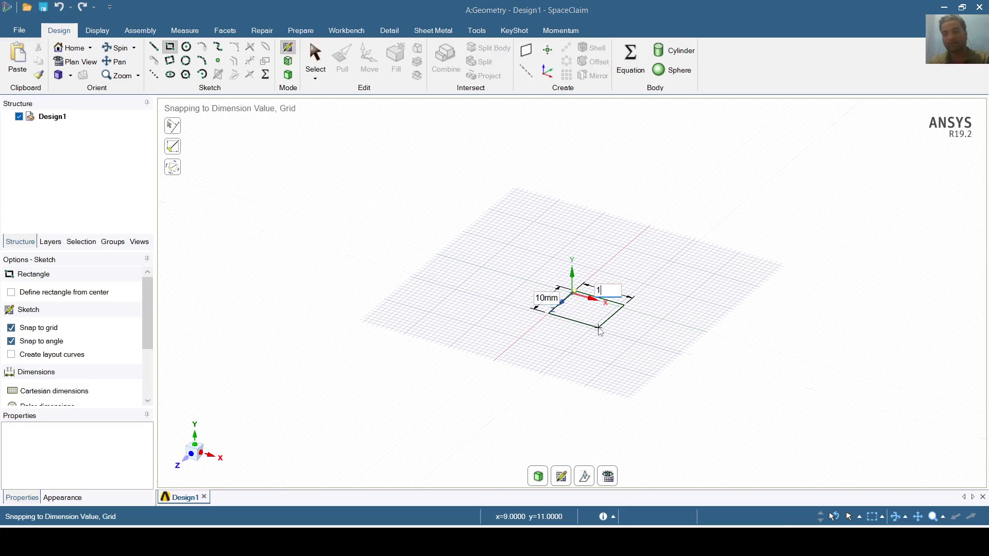
pyautogui.write('10')
pyautogui.press('Return')
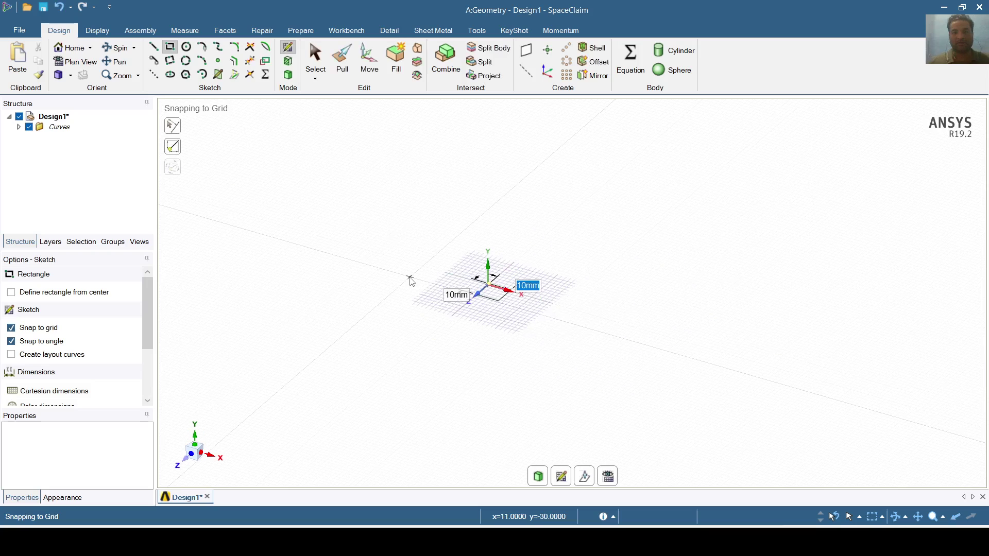
# Pull the sketched square upward 10 mm to form a solid cube
pyautogui.scroll(5, 410, 283)
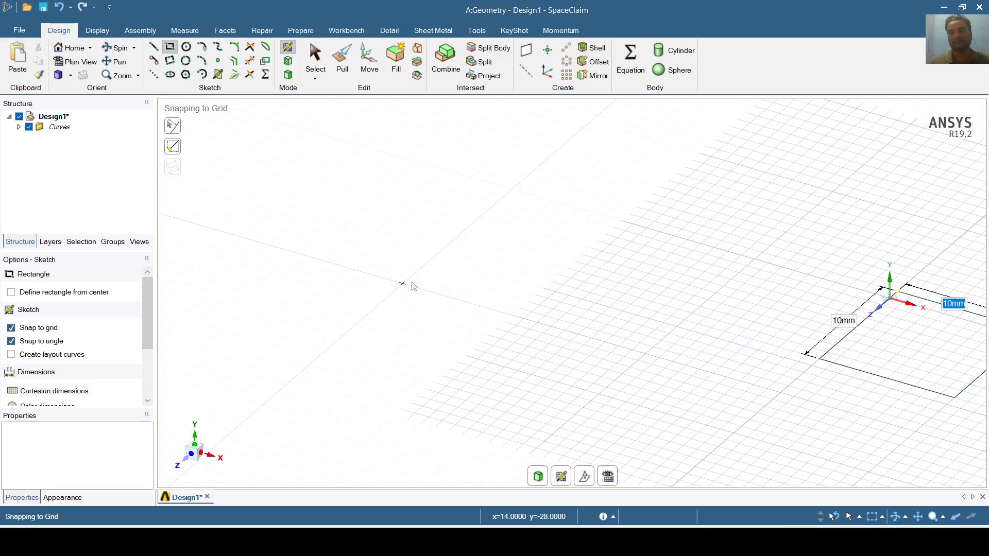
pyautogui.click(905, 509)
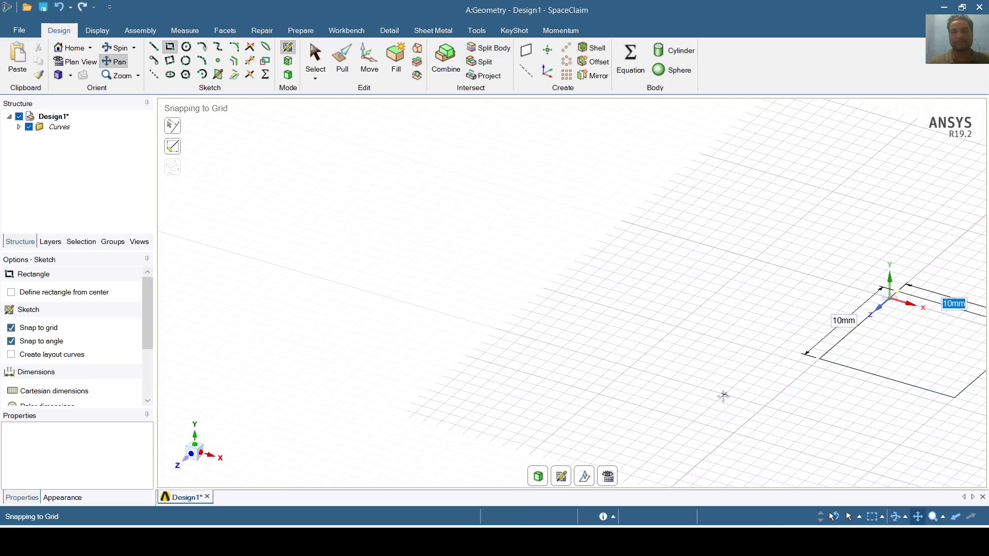
pyautogui.moveTo(722, 395); pyautogui.dragTo(331, 331)
pyautogui.scroll(3, 576, 392)
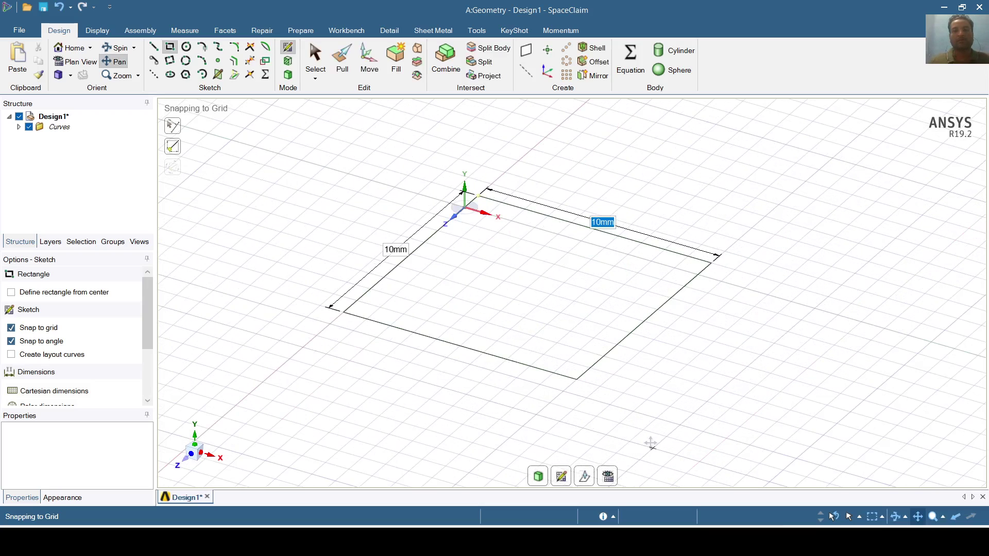
pyautogui.click(340, 66)
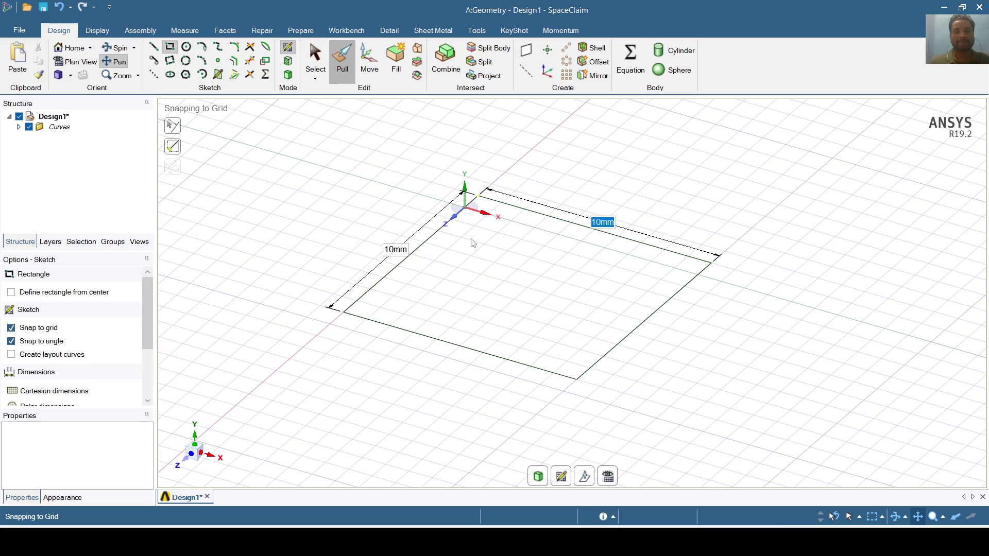
pyautogui.click(515, 286)
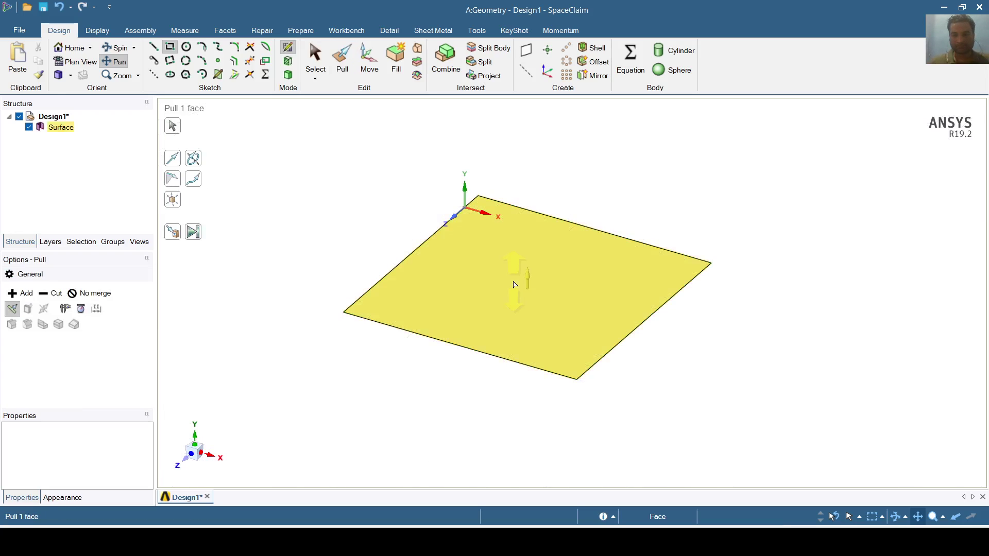
pyautogui.write('10')
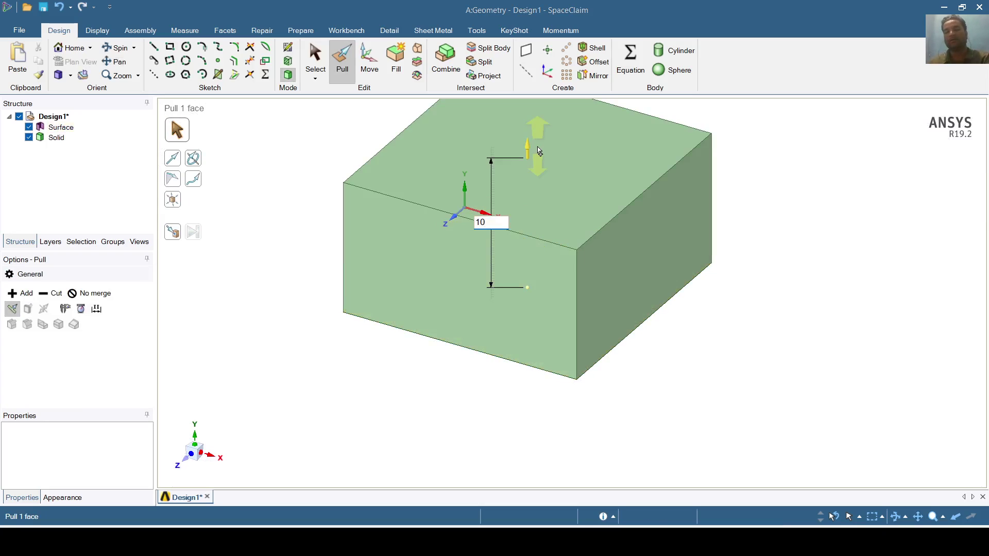
pyautogui.press('Return')
pyautogui.click(567, 216)
pyautogui.click(670, 371)
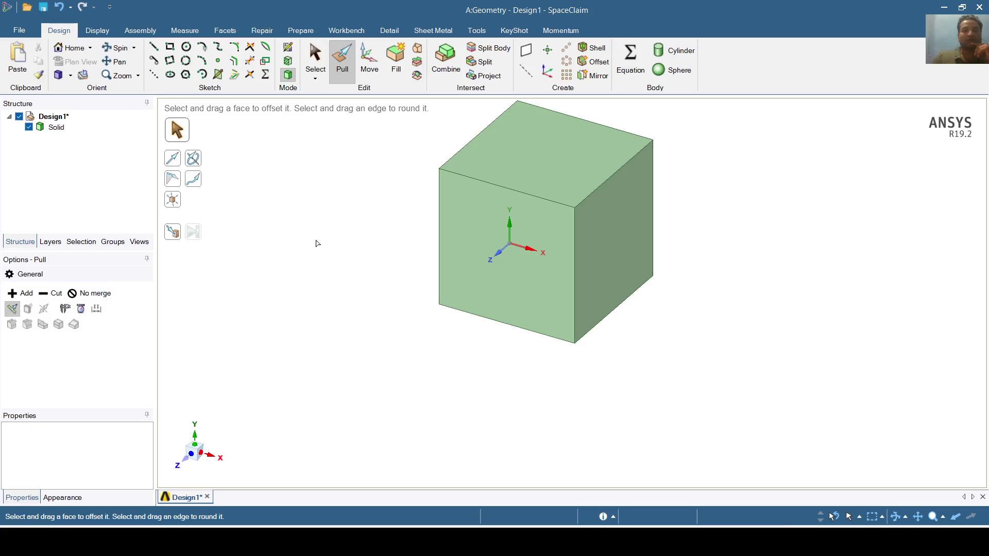
# Start the facet Shell tool and set its infill to Basic, with the Minimal Surfaces shape and the first surface pattern
pyautogui.click(225, 31)
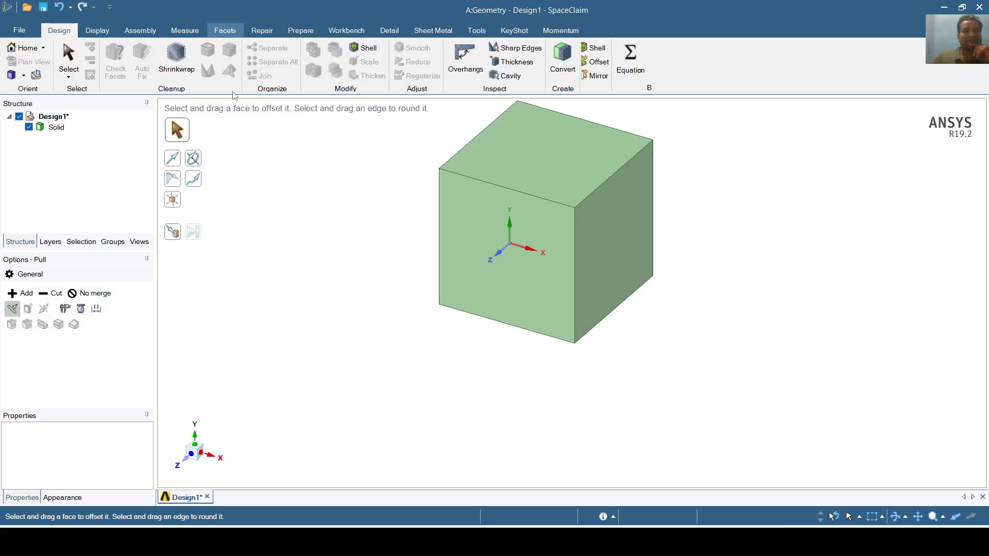
pyautogui.click(363, 47)
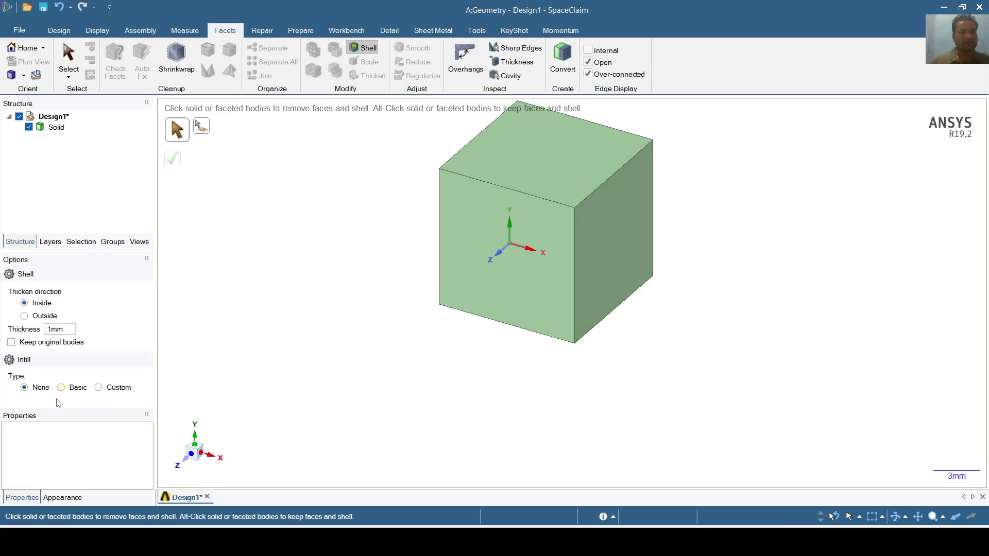
pyautogui.click(61, 388)
pyautogui.scroll(-2, 145, 346)
pyautogui.scroll(-1, 146, 351)
pyautogui.click(86, 349)
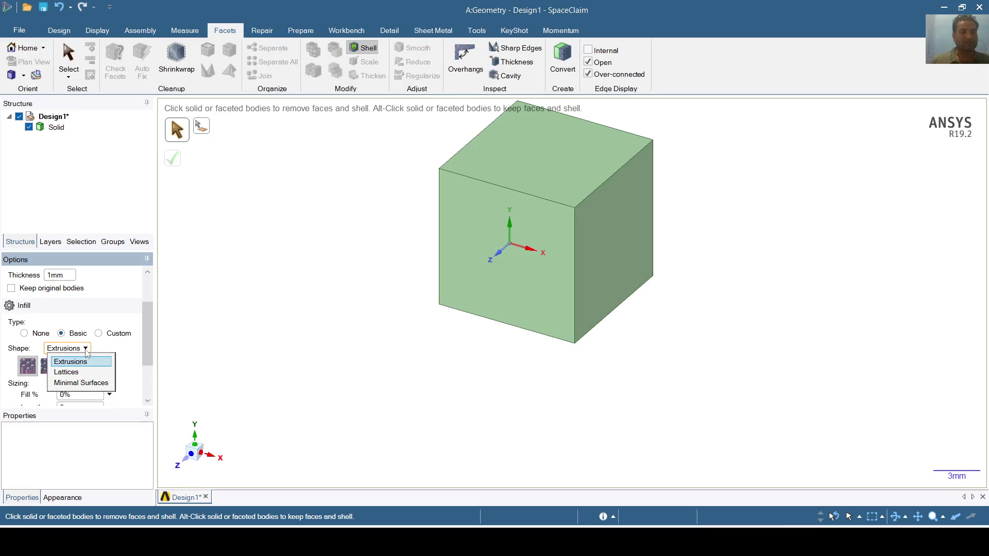
pyautogui.click(81, 384)
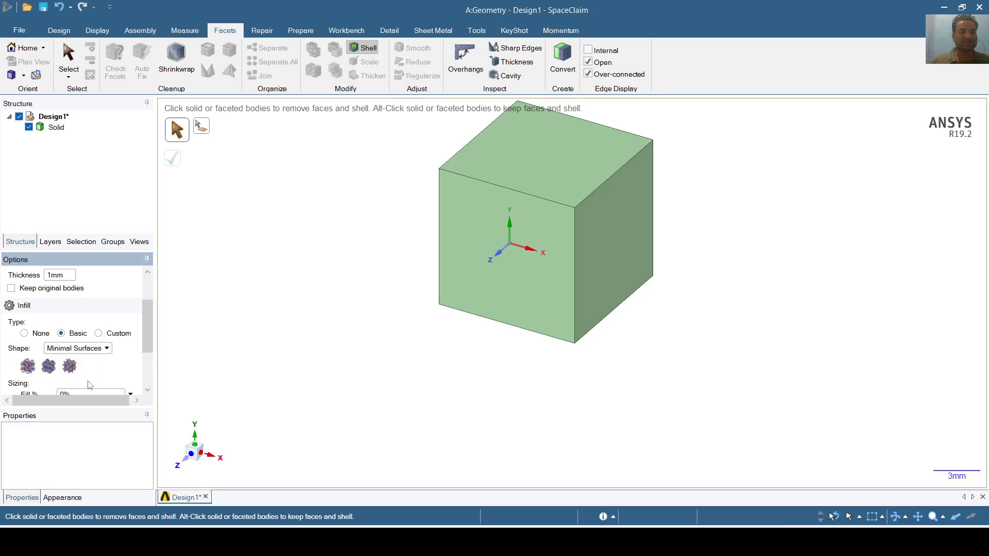
pyautogui.scroll(-1, 90, 340)
pyautogui.click(27, 320)
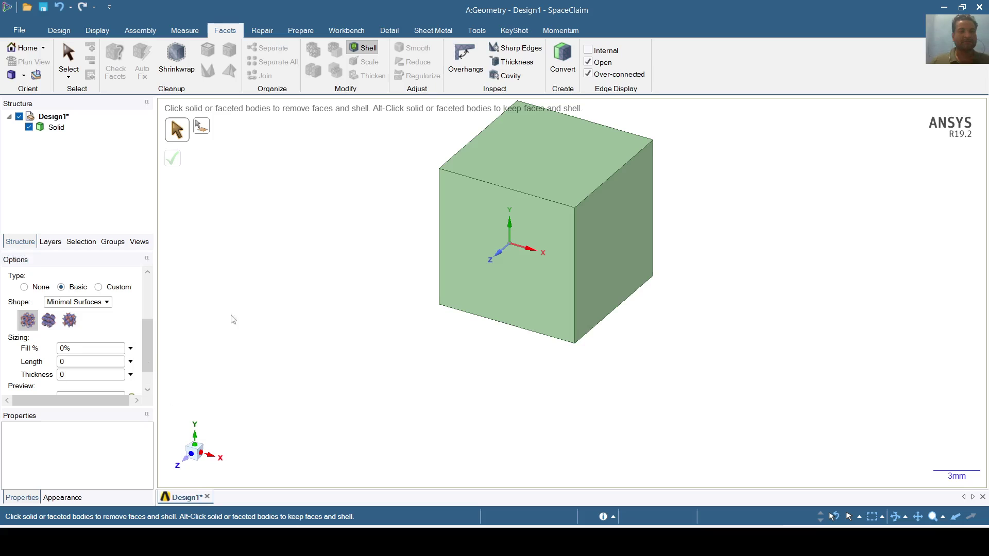
# Choose the cube as the body to shell and mark all of its outer faces for removal
pyautogui.click(57, 129)
pyautogui.click(203, 133)
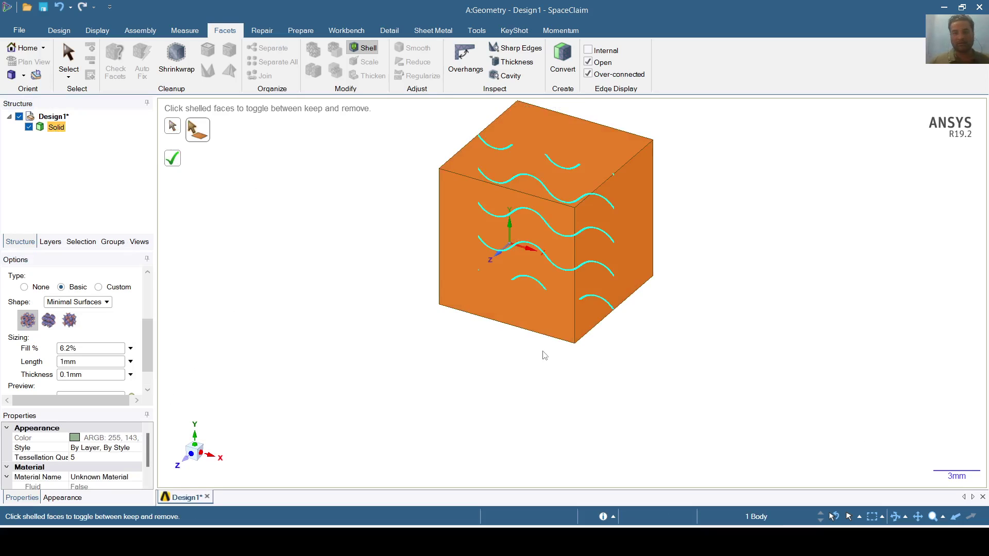
pyautogui.click(512, 266)
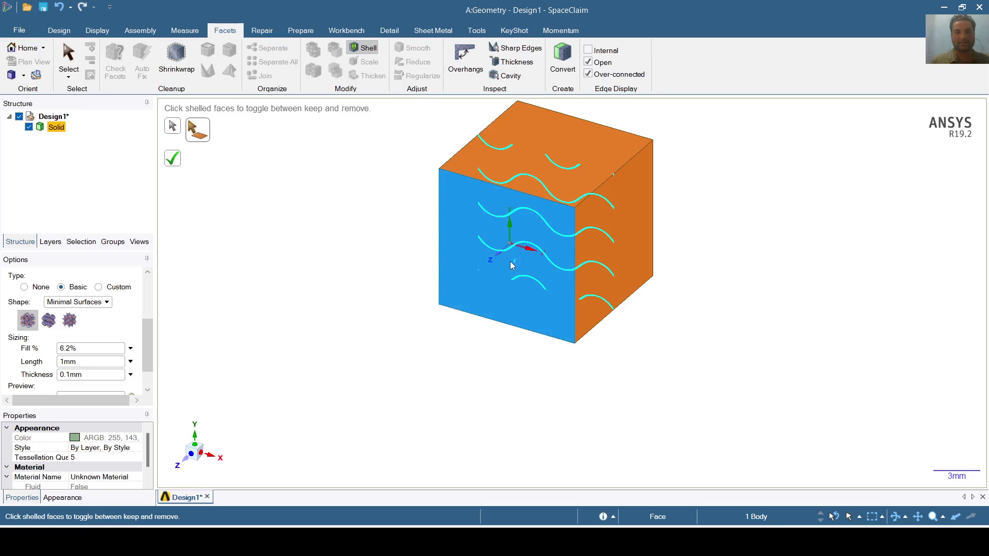
pyautogui.click(630, 273)
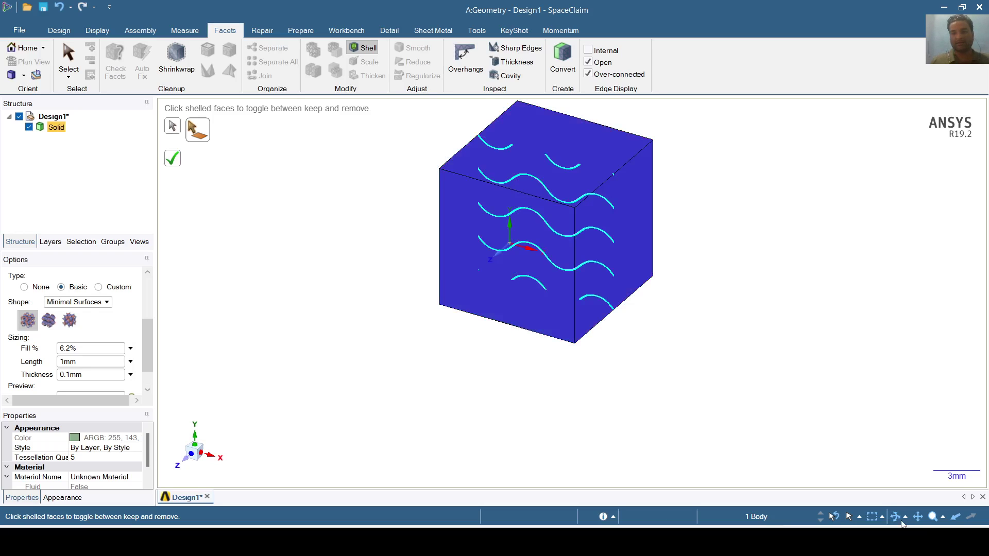
pyautogui.click(896, 517)
pyautogui.moveTo(898, 463)
pyautogui.mouseDown()
pyautogui.moveTo(907, 354)
pyautogui.moveTo(905, 452)
pyautogui.mouseUp()
pyautogui.press('Escape')
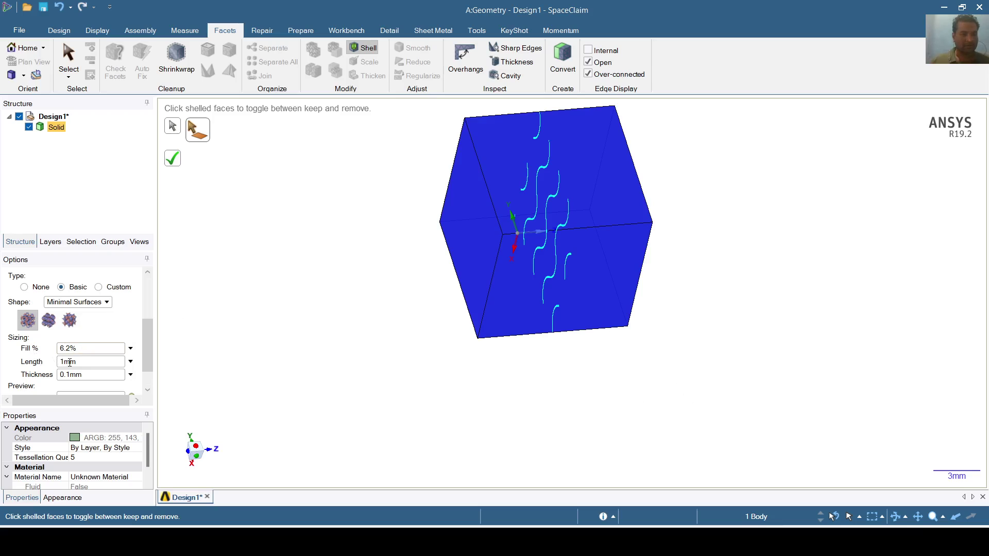
# Set the infill length to 1 mm and thickness to 0.5 mm, and generate the shelled lattice
pyautogui.doubleClick(88, 362)
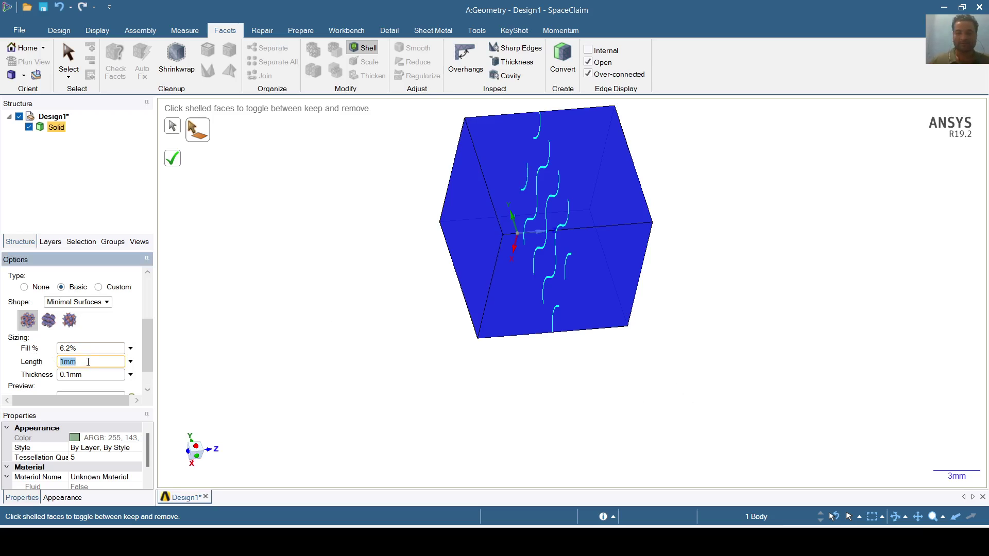
pyautogui.write('1')
pyautogui.press('Return')
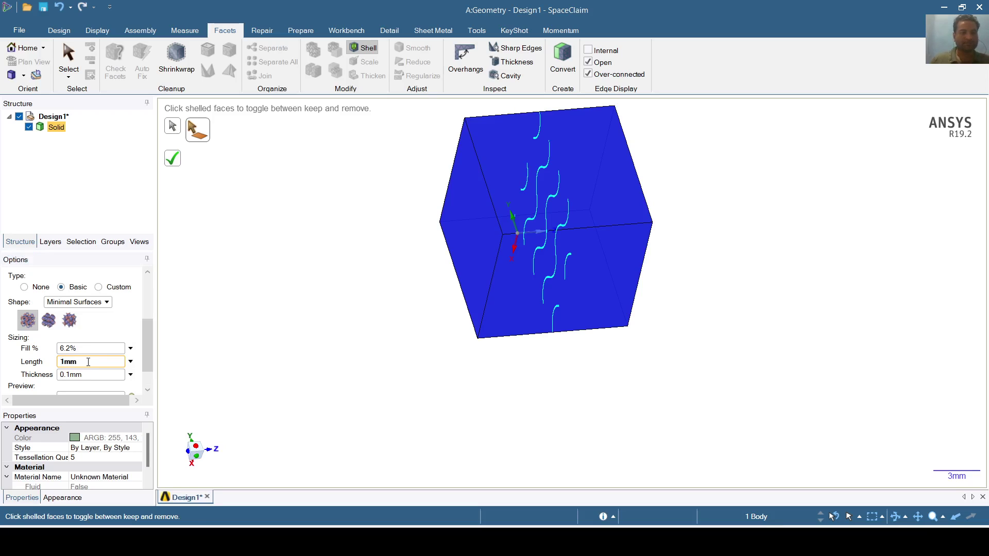
pyautogui.doubleClick(99, 375)
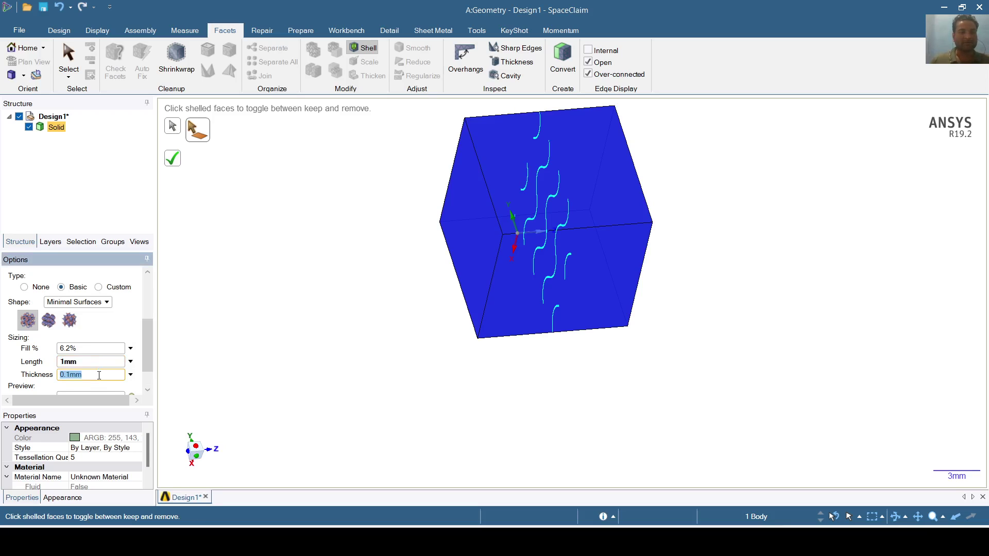
pyautogui.write('0')
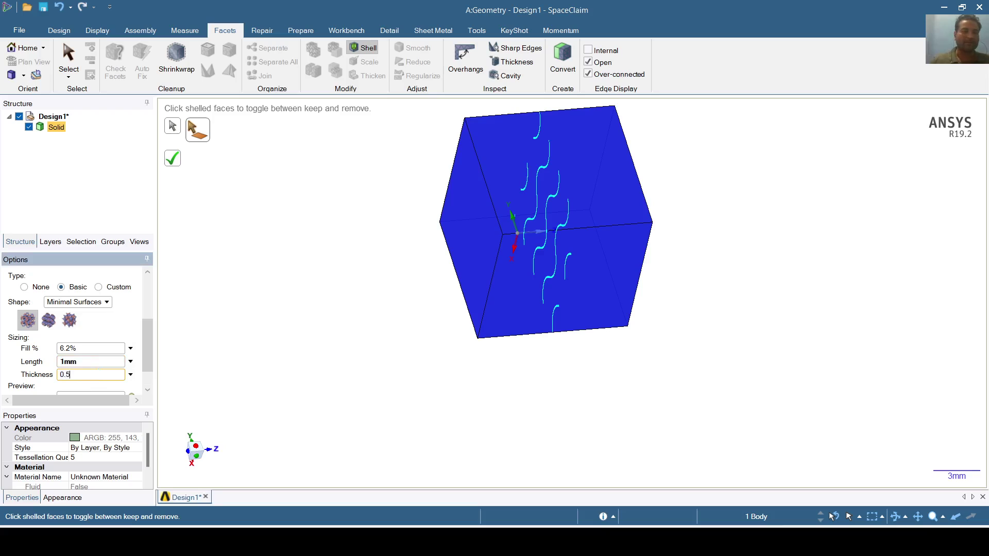
pyautogui.write('.5')
pyautogui.press('Return')
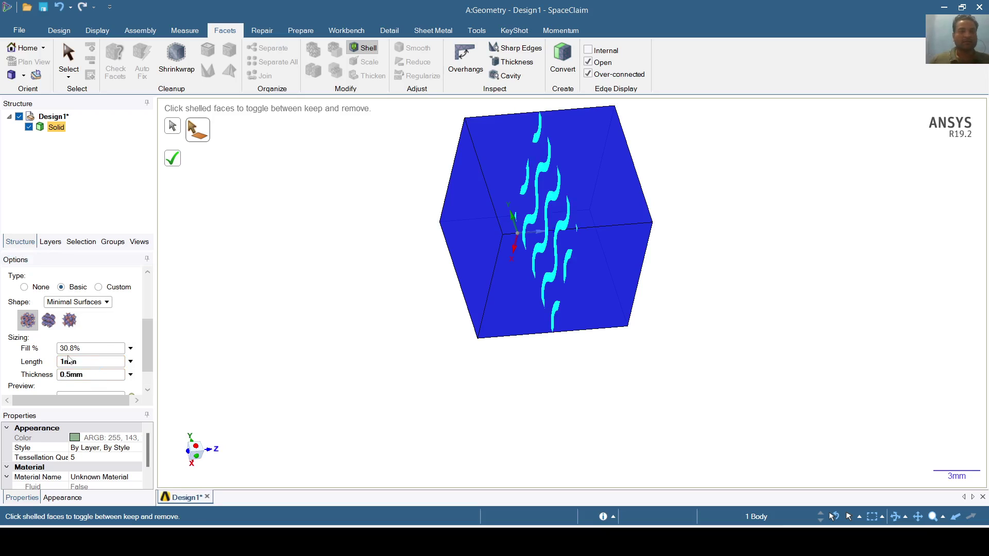
pyautogui.moveTo(145, 359); pyautogui.dragTo(145, 371)
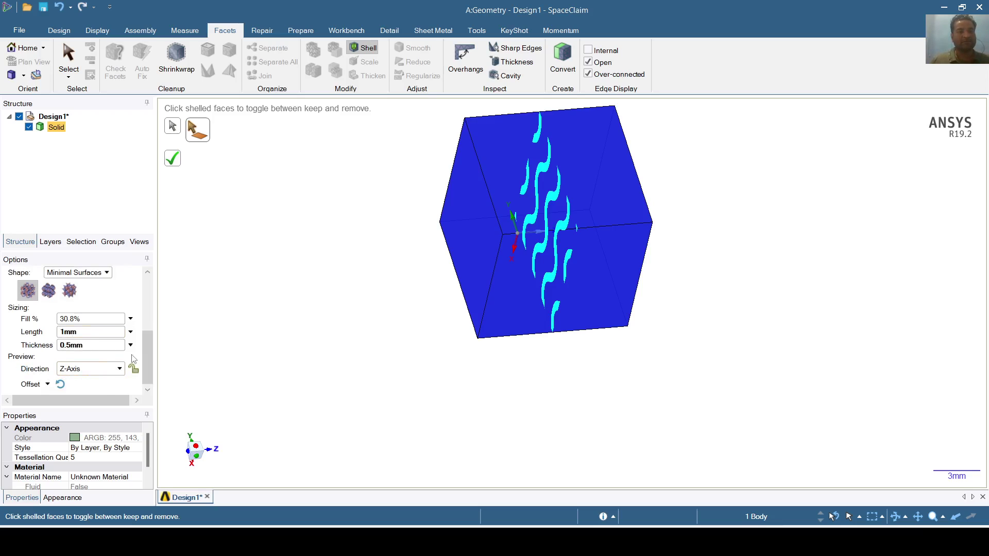
pyautogui.click(176, 162)
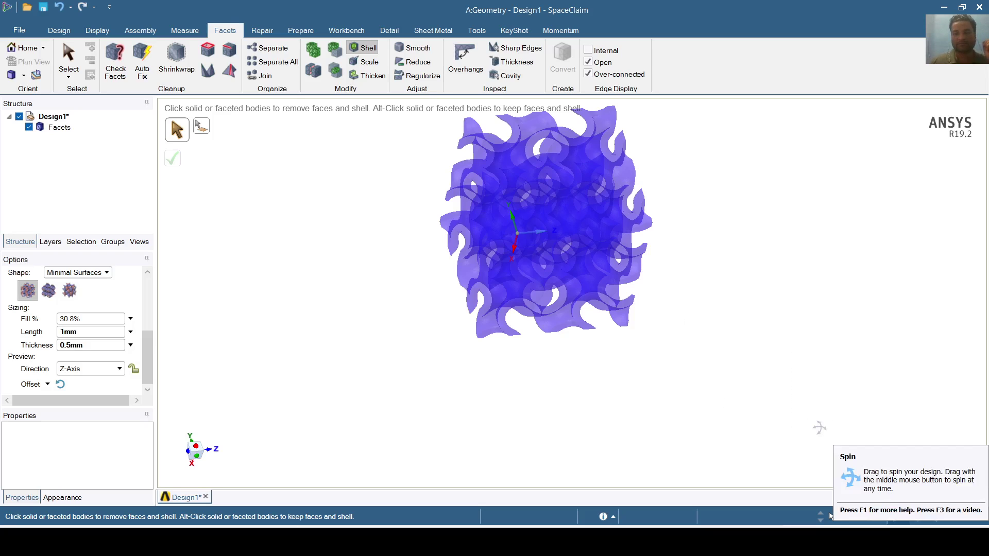
# Convert the faceted lattice body to a solid without merging faces, accepting the conversion prompt
pyautogui.click(830, 516)
pyautogui.moveTo(686, 333); pyautogui.dragTo(674, 332)
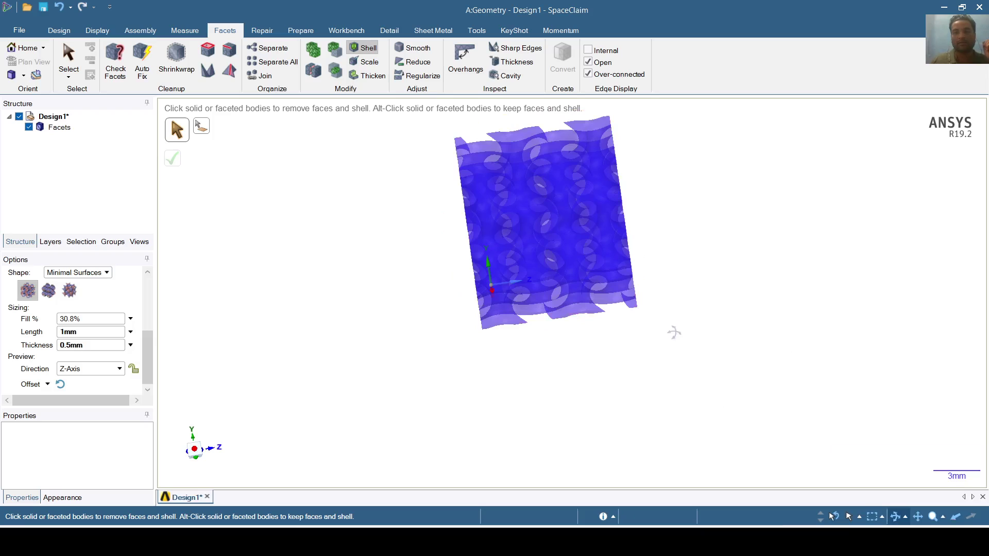
pyautogui.moveTo(515, 371); pyautogui.dragTo(596, 409)
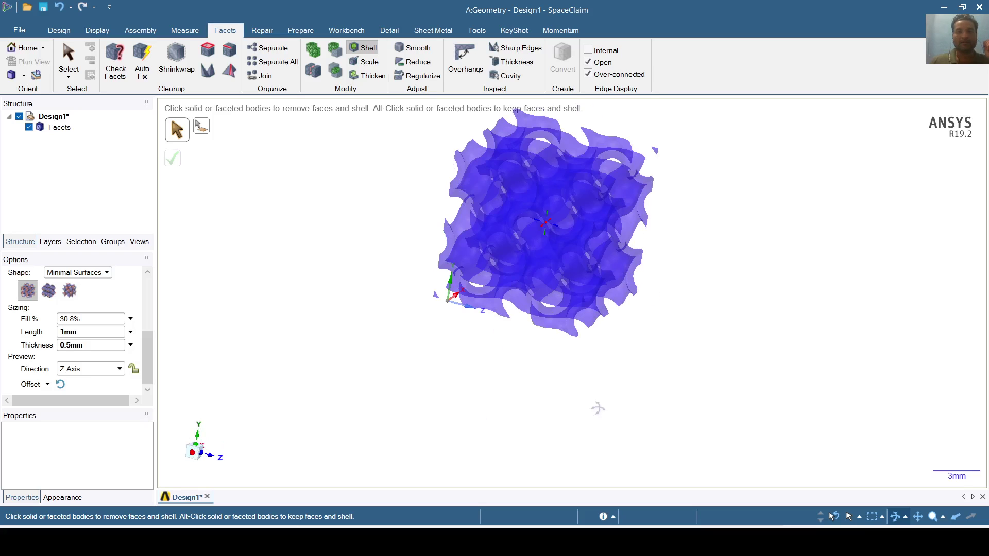
pyautogui.click(895, 516)
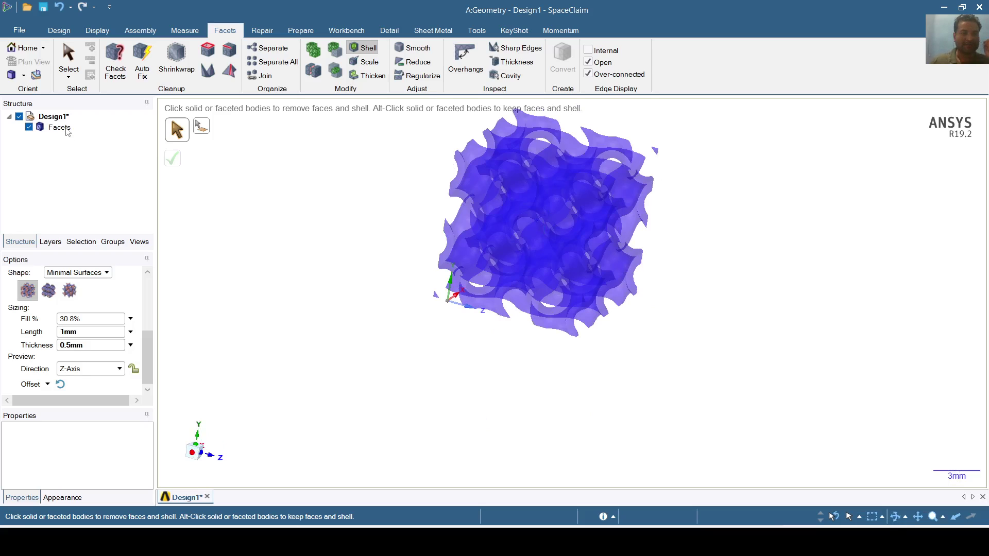
pyautogui.rightClick(67, 133)
pyautogui.moveTo(149, 136)
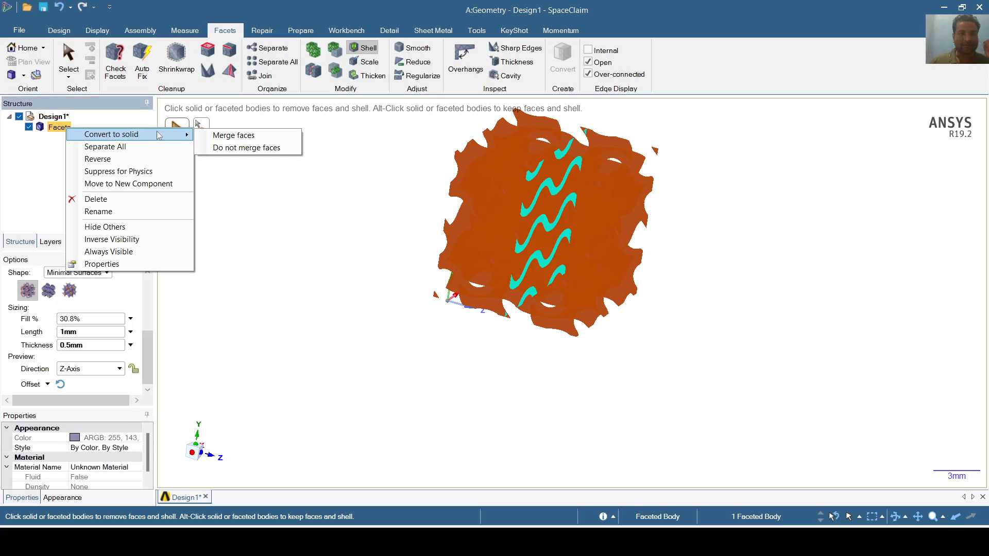
pyautogui.click(266, 149)
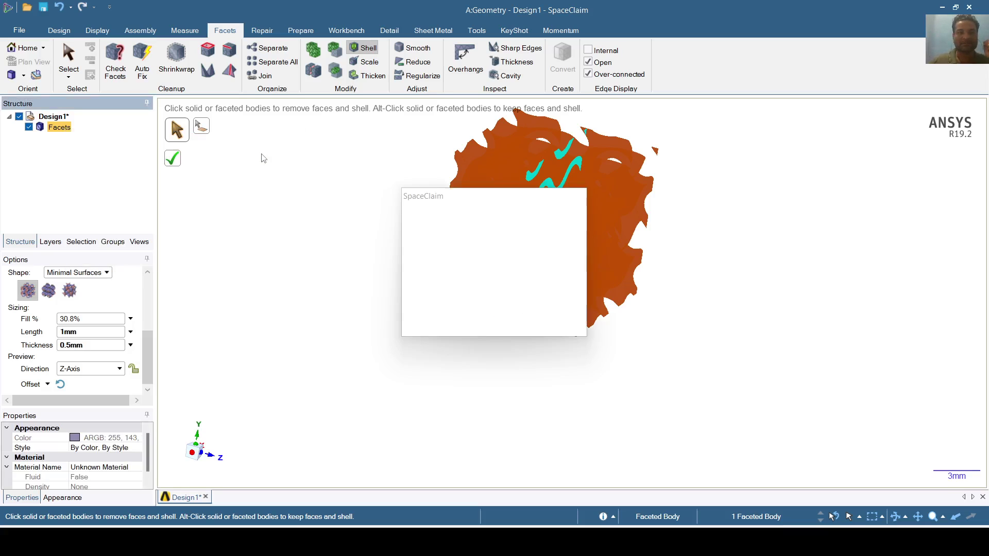
pyautogui.click(519, 327)
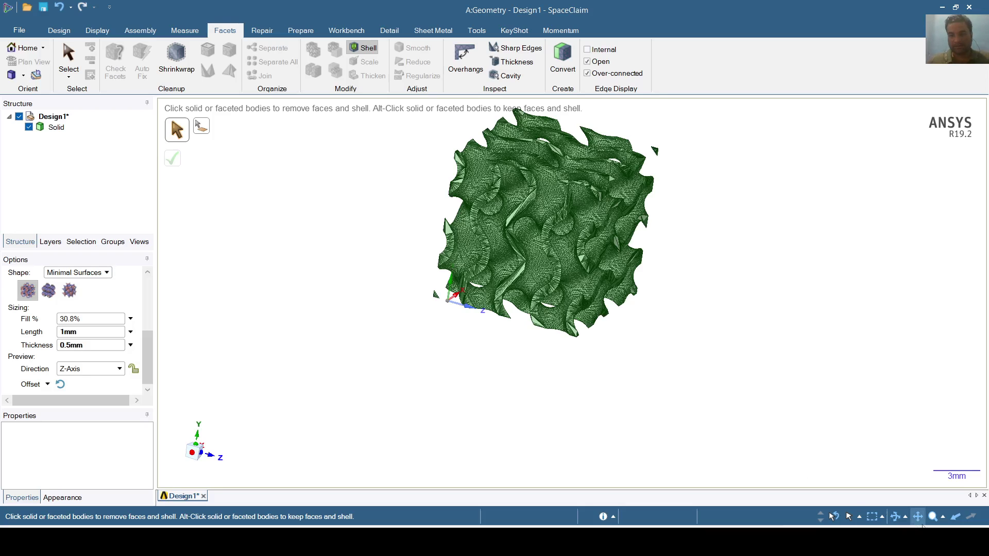
pyautogui.click(919, 519)
pyautogui.moveTo(819, 377); pyautogui.dragTo(826, 453)
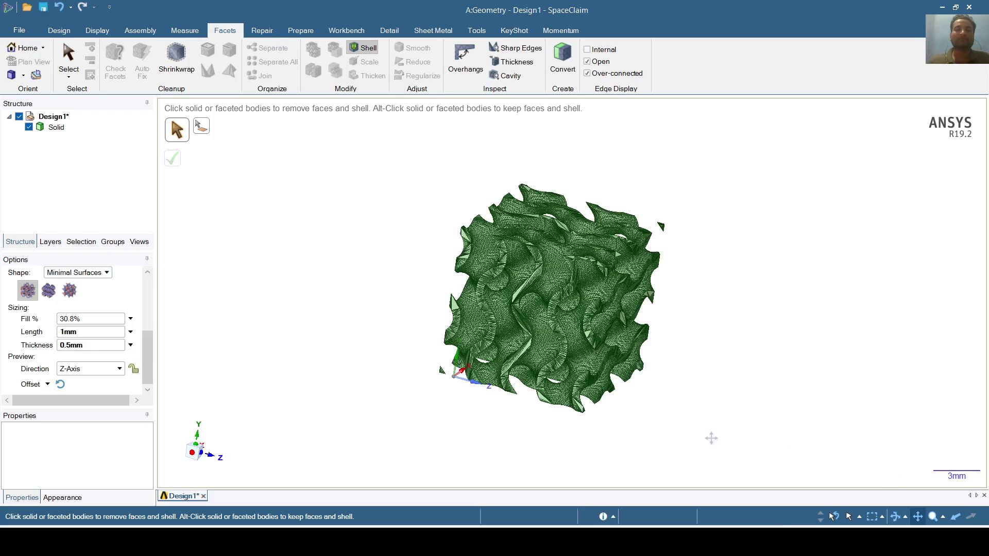
# Inspect the converted cube lattice solid from several angles
pyautogui.moveTo(686, 421); pyautogui.dragTo(574, 390)
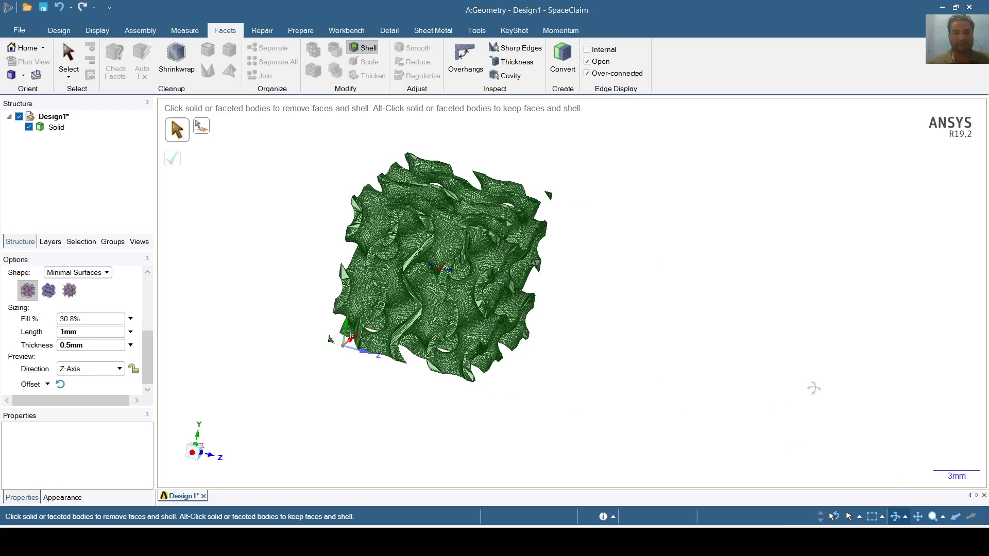
pyautogui.moveTo(814, 388); pyautogui.dragTo(724, 373, button='middle')
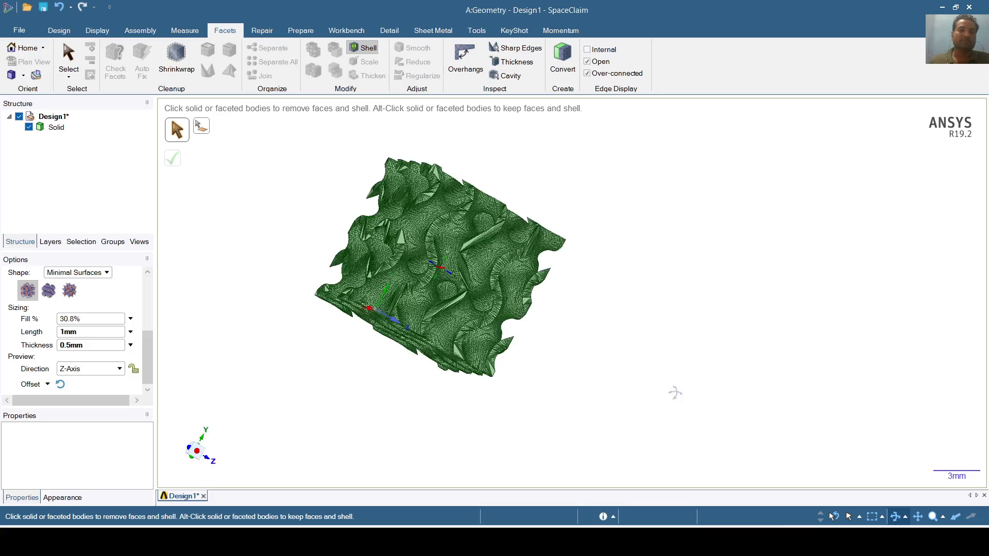
pyautogui.moveTo(675, 393); pyautogui.dragTo(500, 367, button='middle')
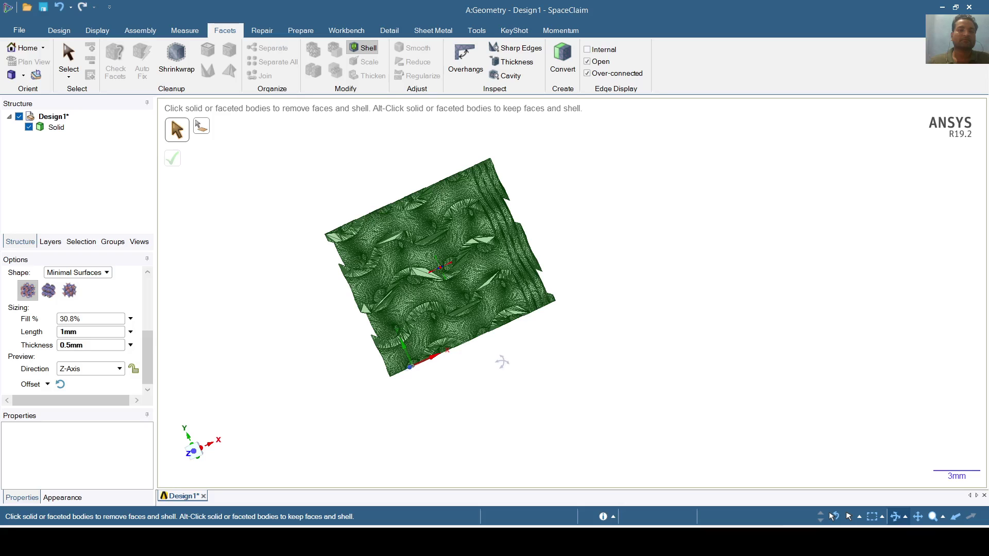
pyautogui.moveTo(502, 361); pyautogui.dragTo(624, 433, button='middle')
pyautogui.scroll(-2, 624, 433)
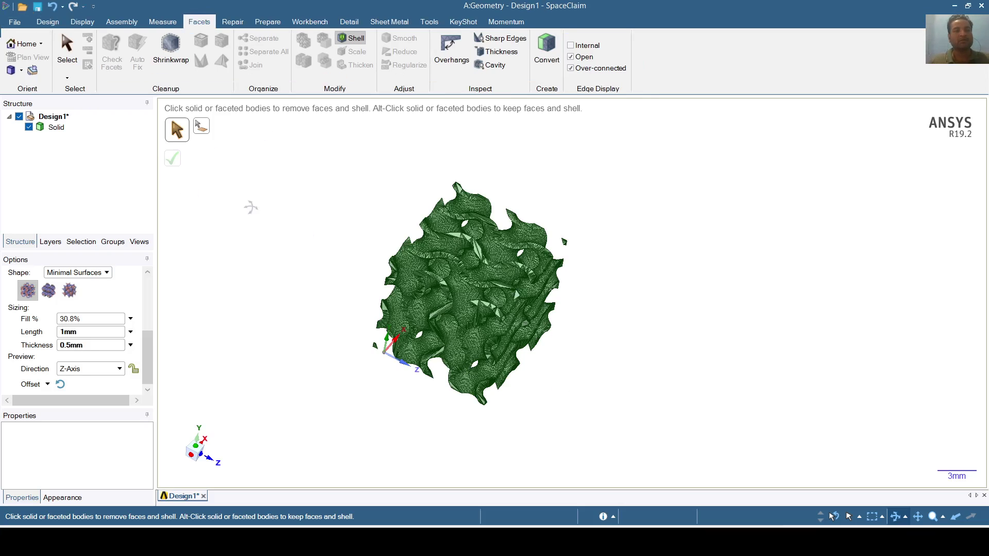
# Undo the solid conversion, the lattice shell, the cube and its base sketch until the design is empty
pyautogui.click(54, 8)
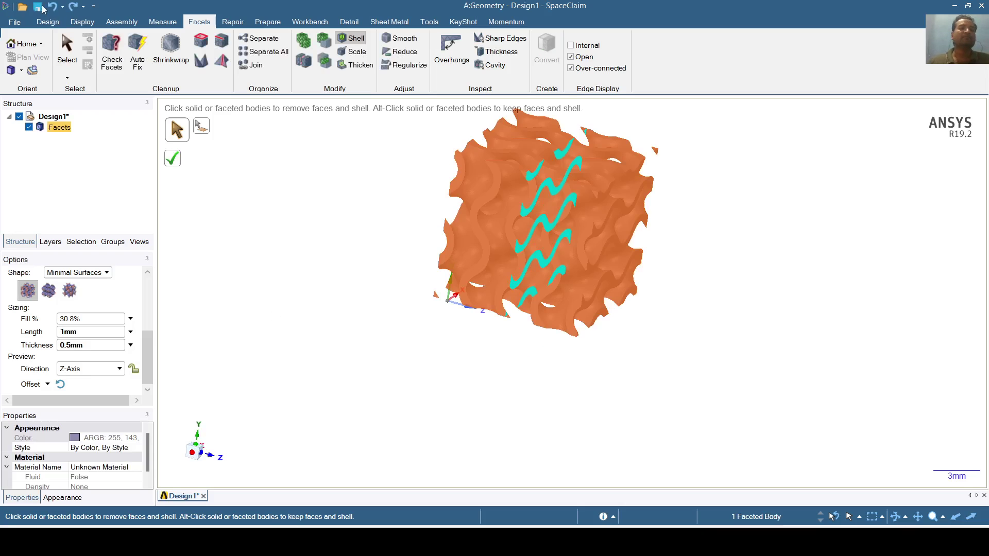
pyautogui.click(55, 9)
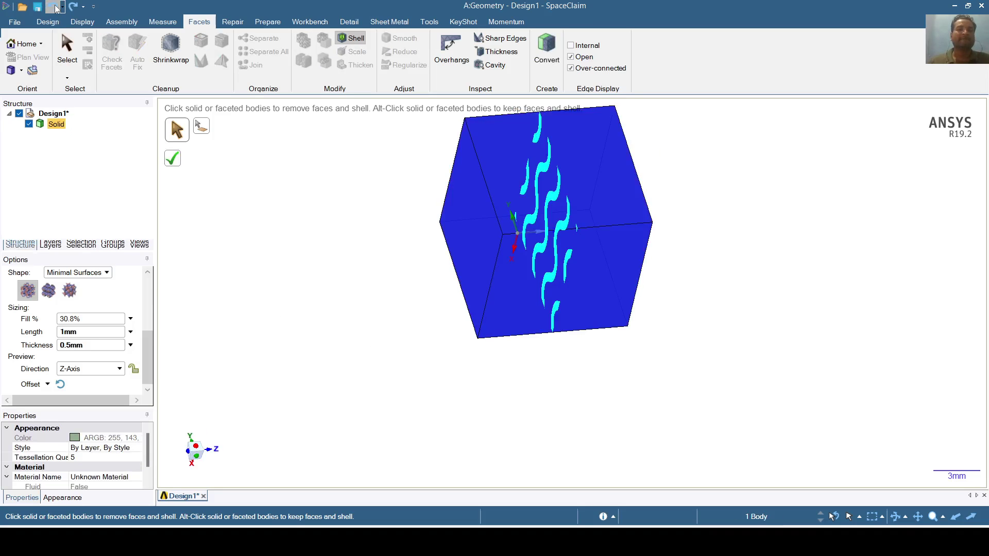
pyautogui.click(56, 9)
pyautogui.click(56, 9)
pyautogui.click(56, 8)
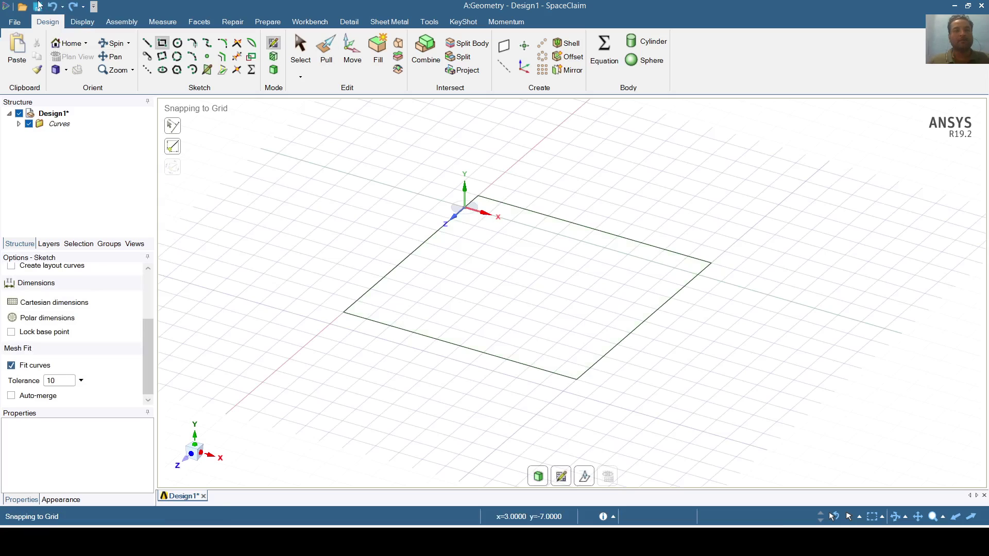
pyautogui.click(52, 8)
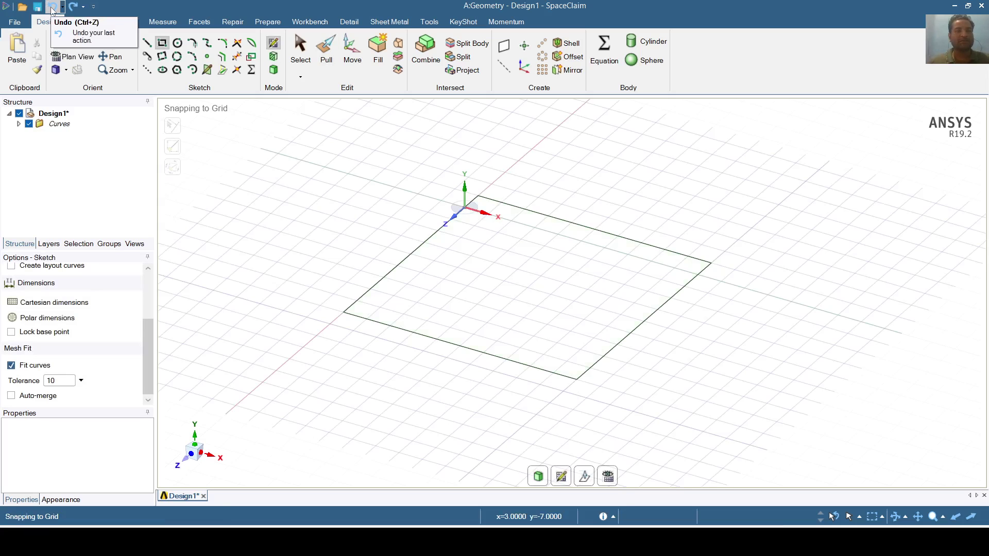
pyautogui.click(52, 8)
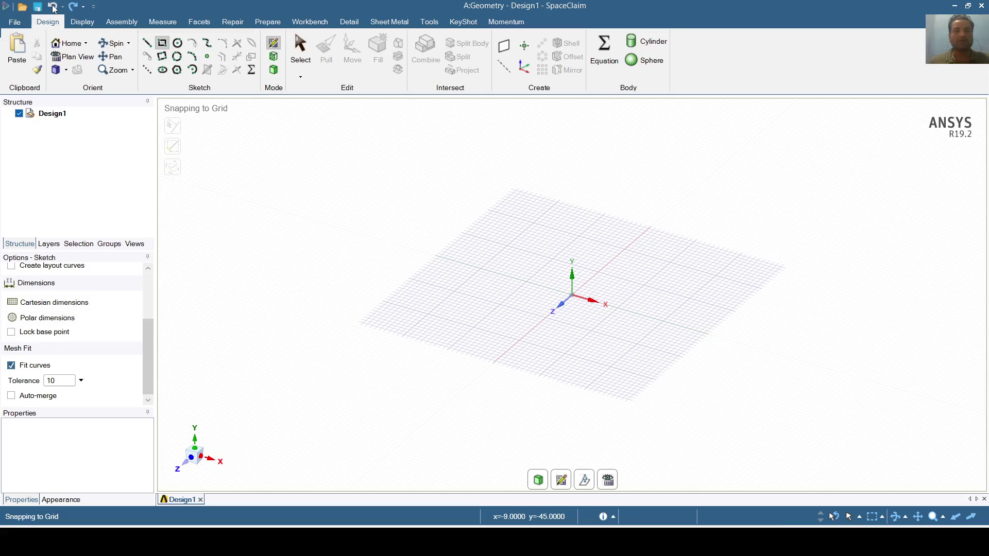
# Create a solid sphere of 10 mm diameter centred on the origin and switch to 3D mode
pyautogui.click(635, 66)
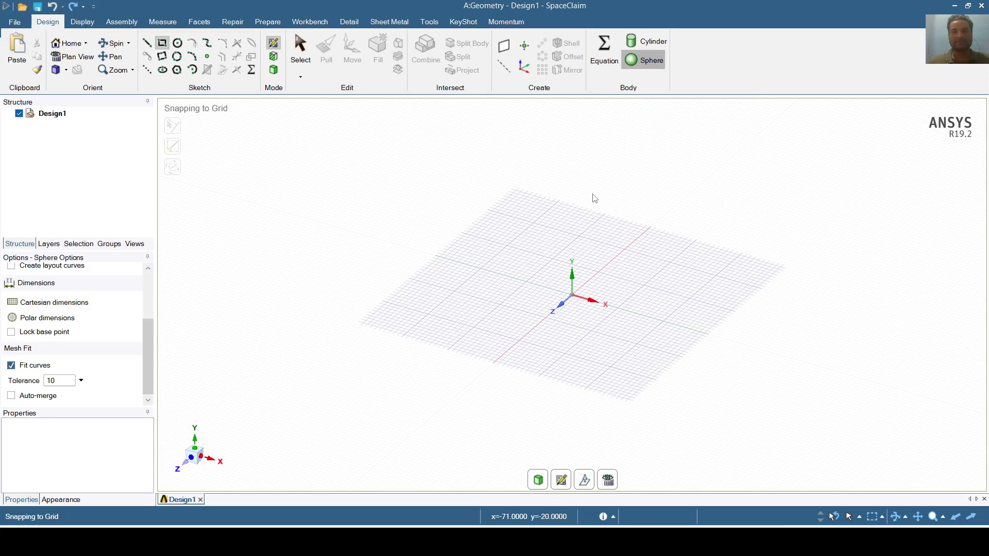
pyautogui.click(572, 295)
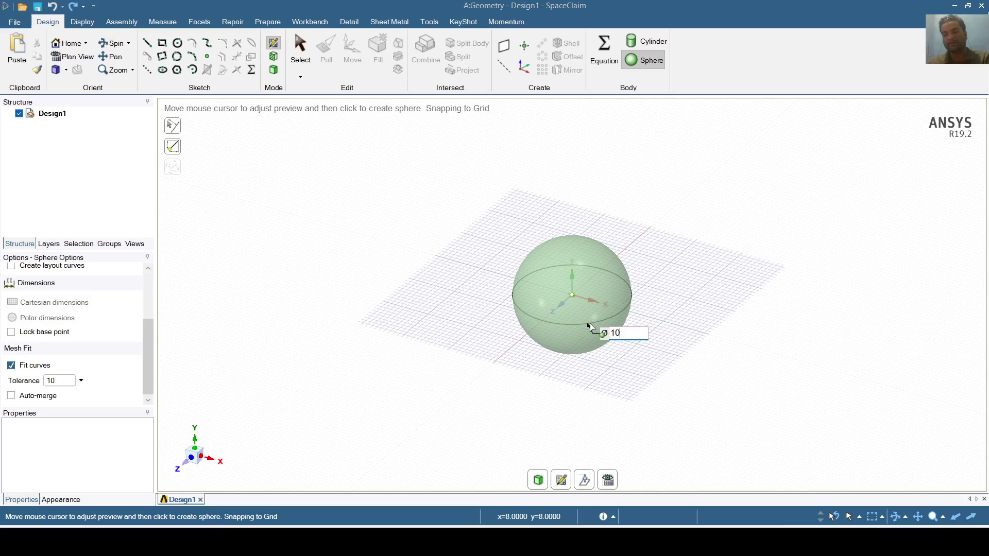
pyautogui.click(580, 312)
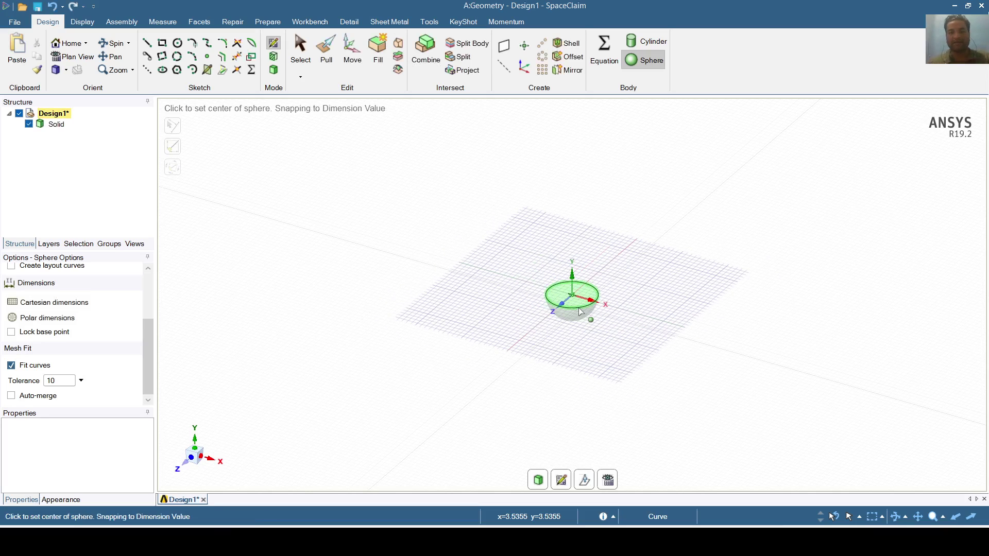
pyautogui.click(274, 69)
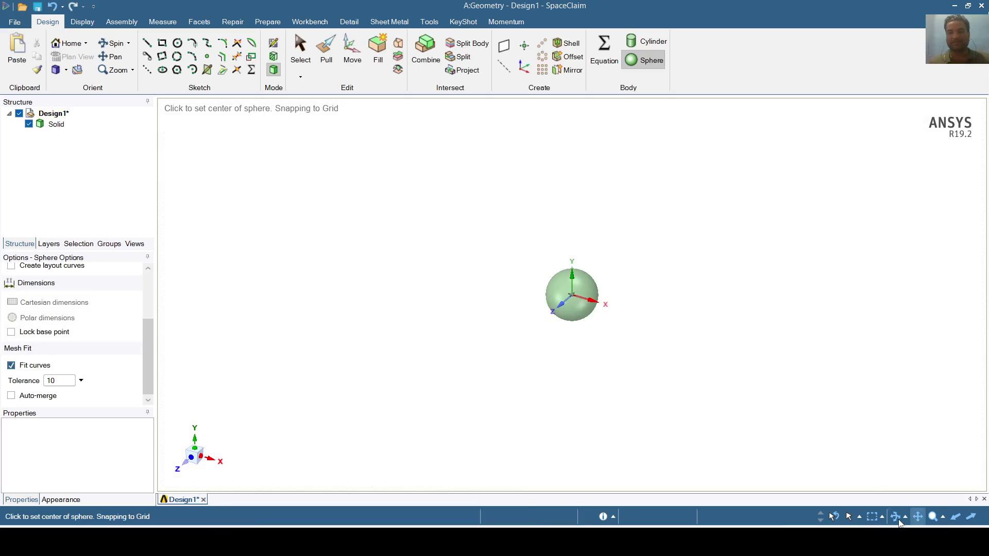
# Start the facet Shell tool and set the Basic infill's shape to Minimal Surfaces with the second surface pattern
pyautogui.click(896, 521)
pyautogui.moveTo(871, 430); pyautogui.dragTo(868, 396)
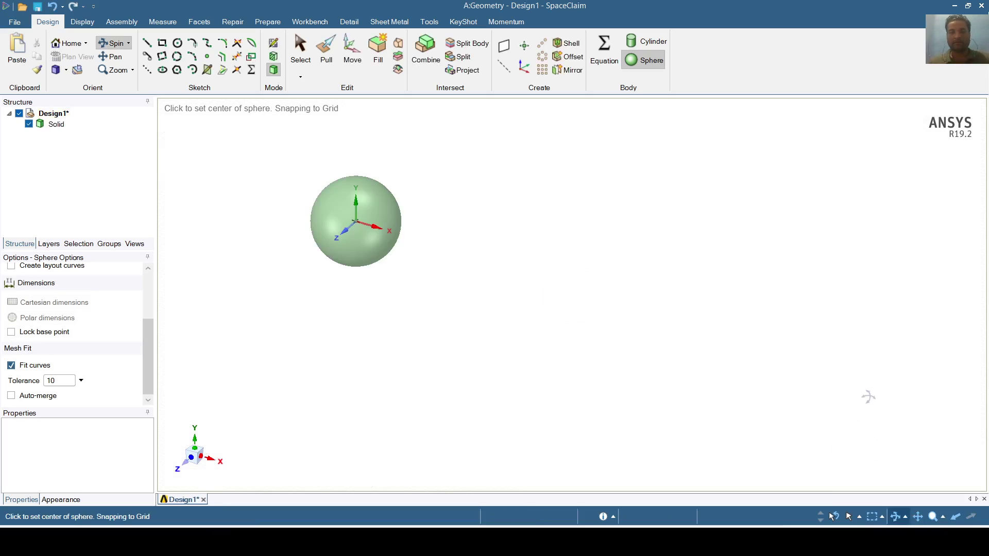
pyautogui.scroll(2, 810, 369)
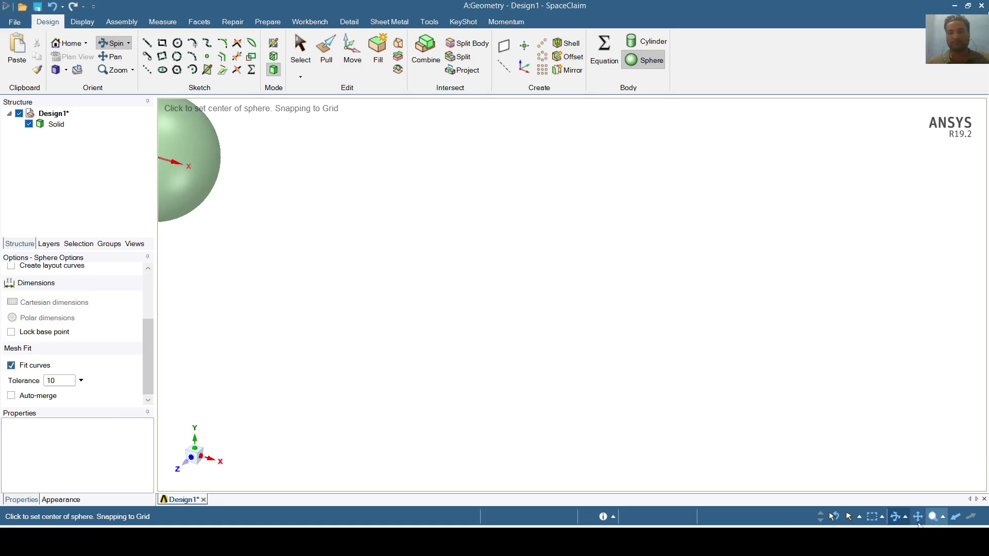
pyautogui.click(917, 519)
pyautogui.moveTo(431, 267); pyautogui.dragTo(770, 355)
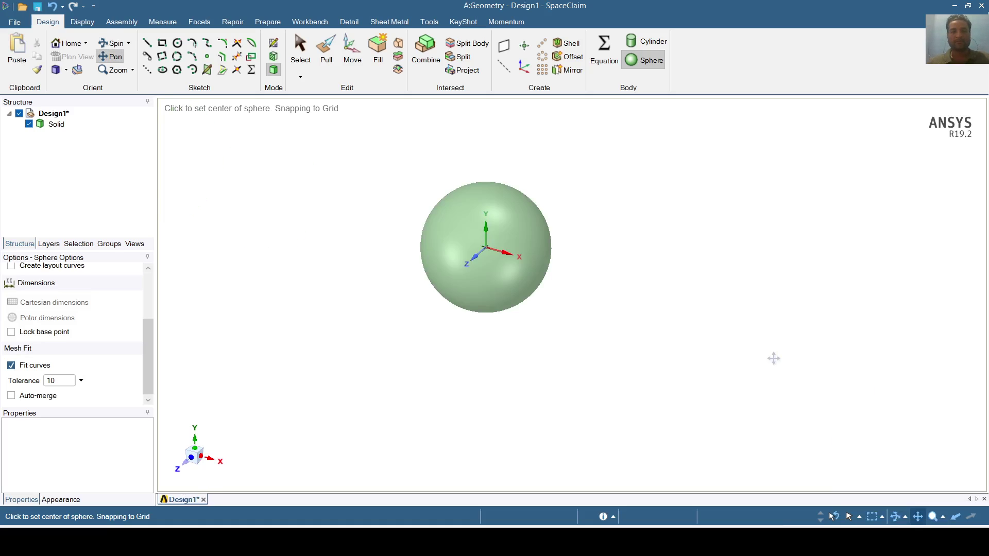
pyautogui.scroll(3, 872, 402)
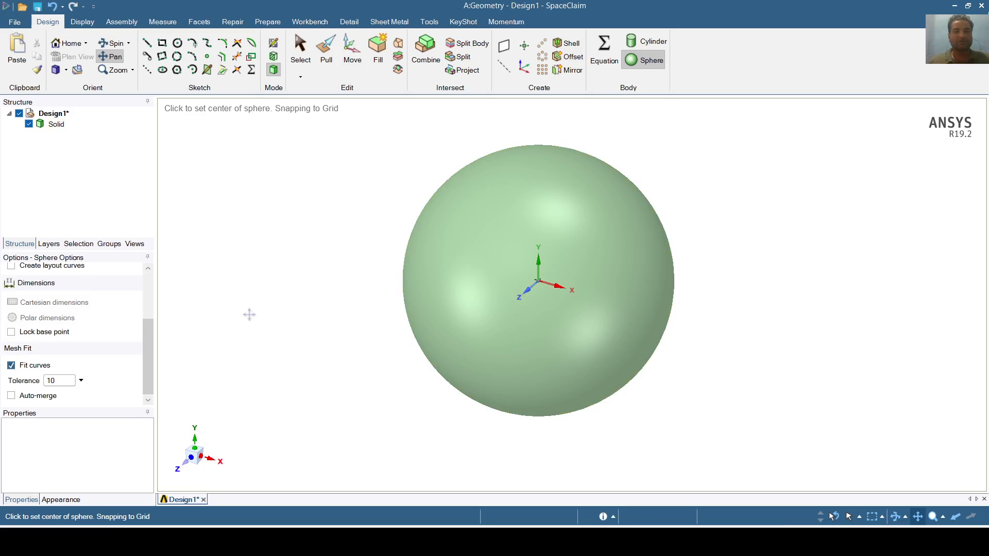
pyautogui.click(896, 517)
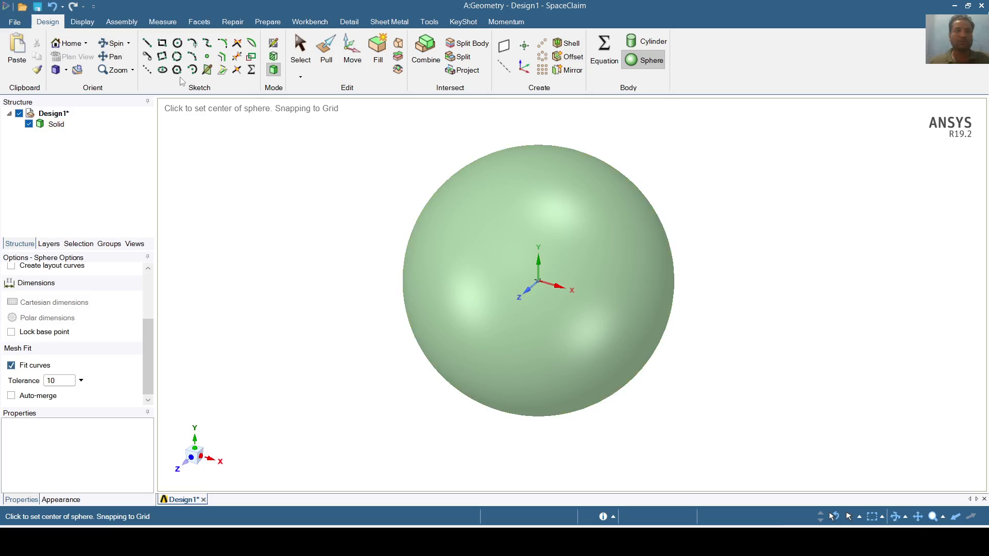
pyautogui.click(200, 22)
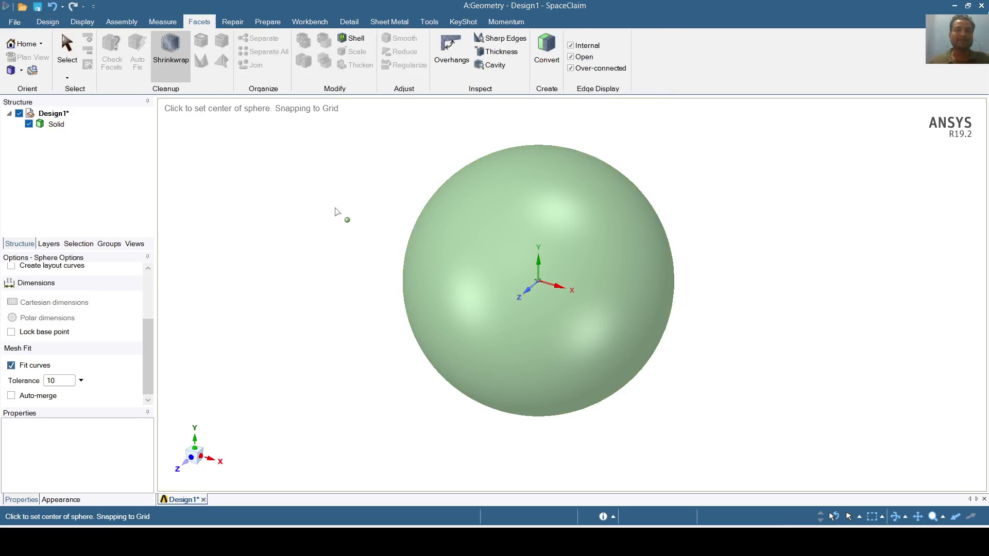
pyautogui.click(353, 38)
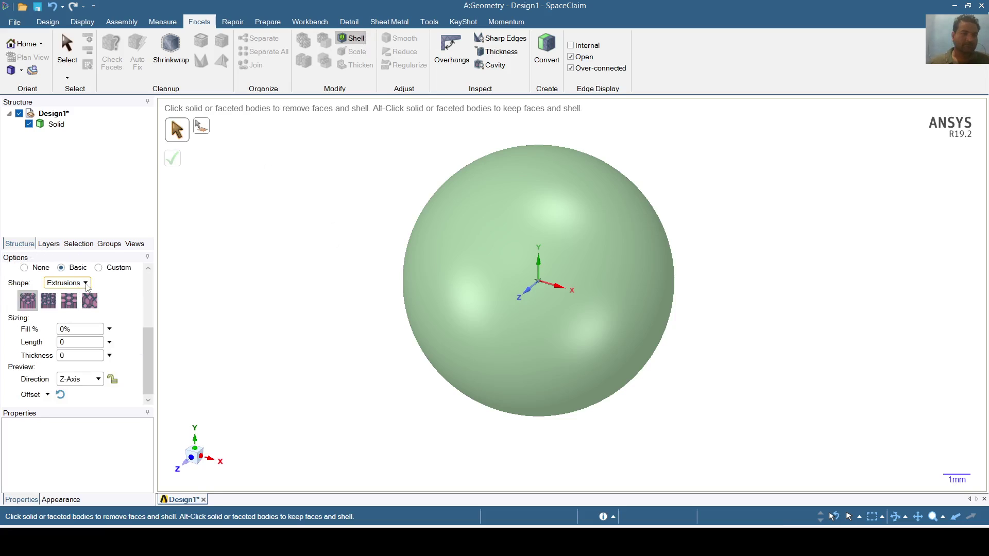
pyautogui.click(87, 286)
pyautogui.click(86, 322)
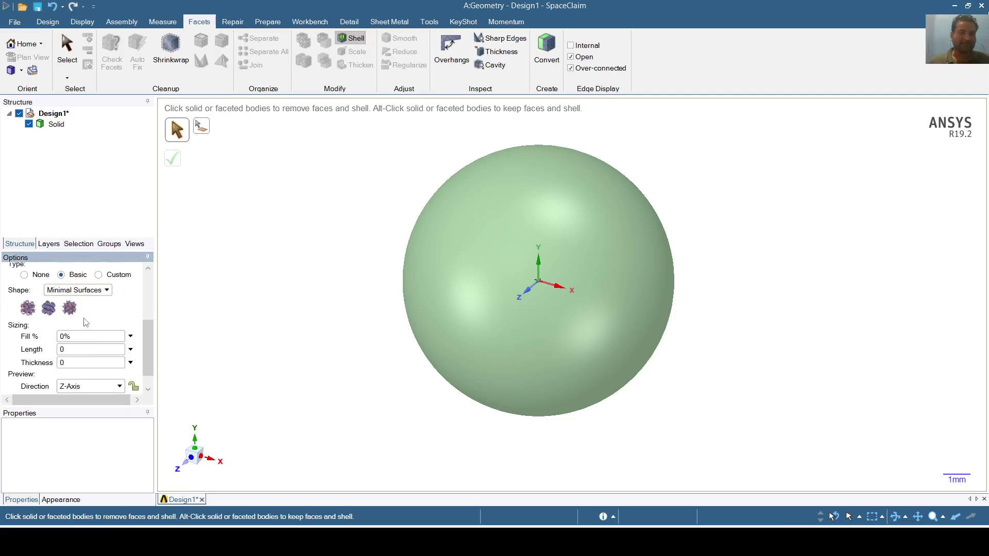
pyautogui.click(50, 309)
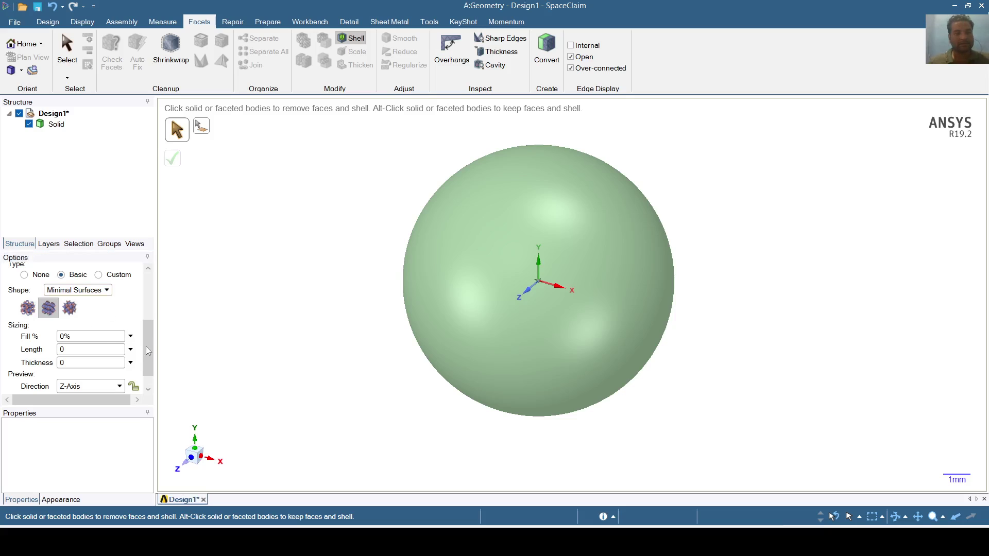
# Choose the sphere as the body to shell and mark its outer face for removal
pyautogui.click(56, 125)
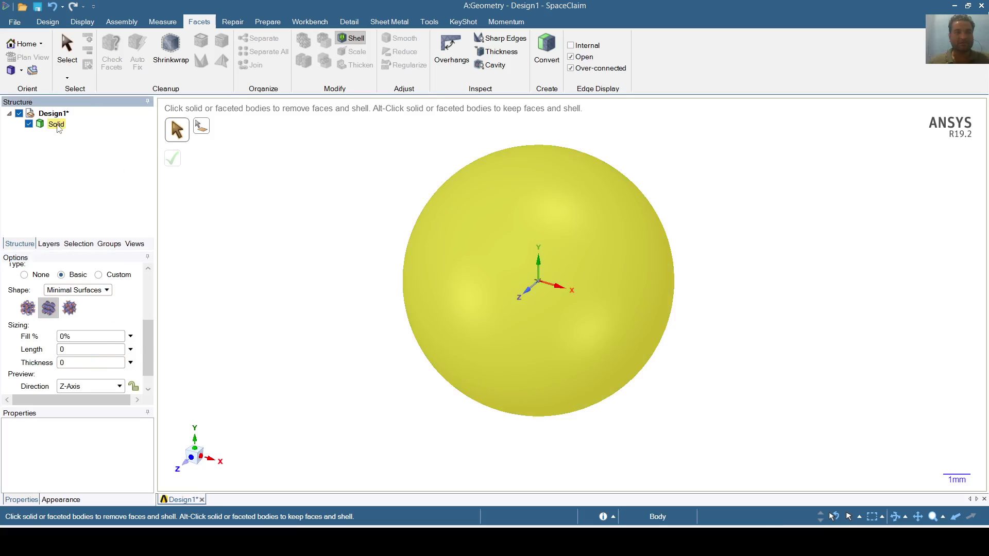
pyautogui.click(57, 126)
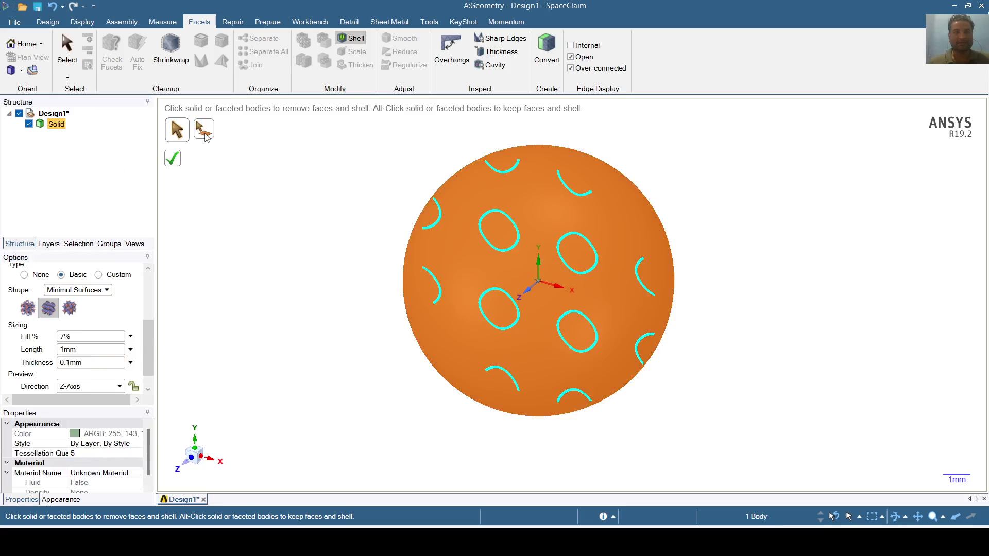
pyautogui.click(205, 135)
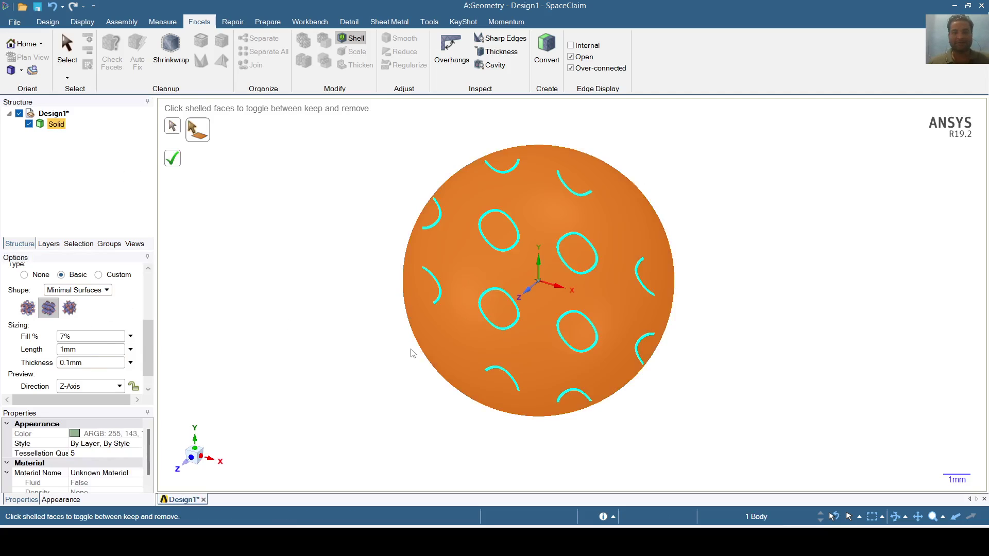
pyautogui.click(445, 335)
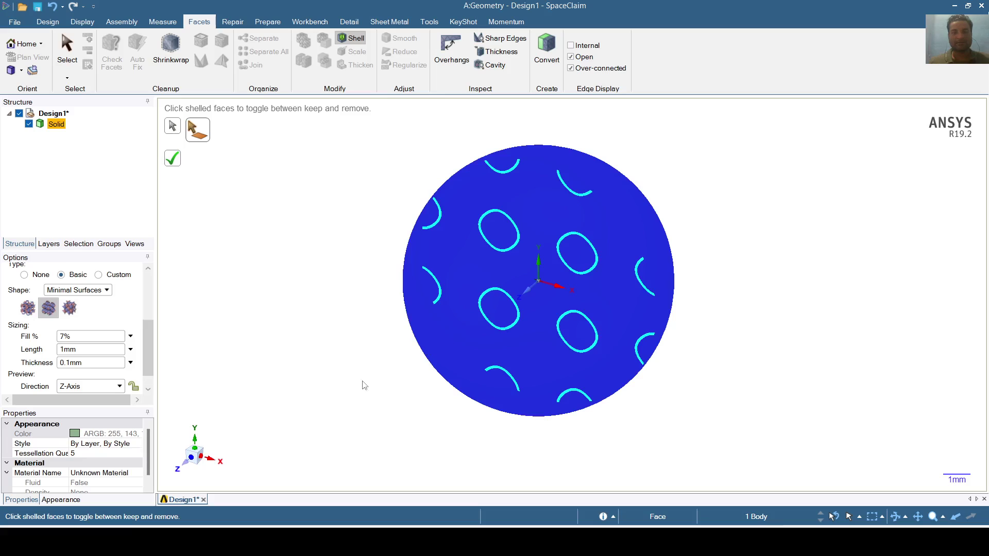
# Set the infill length to 1 mm and thickness to 0.75 mm, and generate the sphere's shelled lattice
pyautogui.doubleClick(92, 350)
pyautogui.write('1mm')
pyautogui.press('Return')
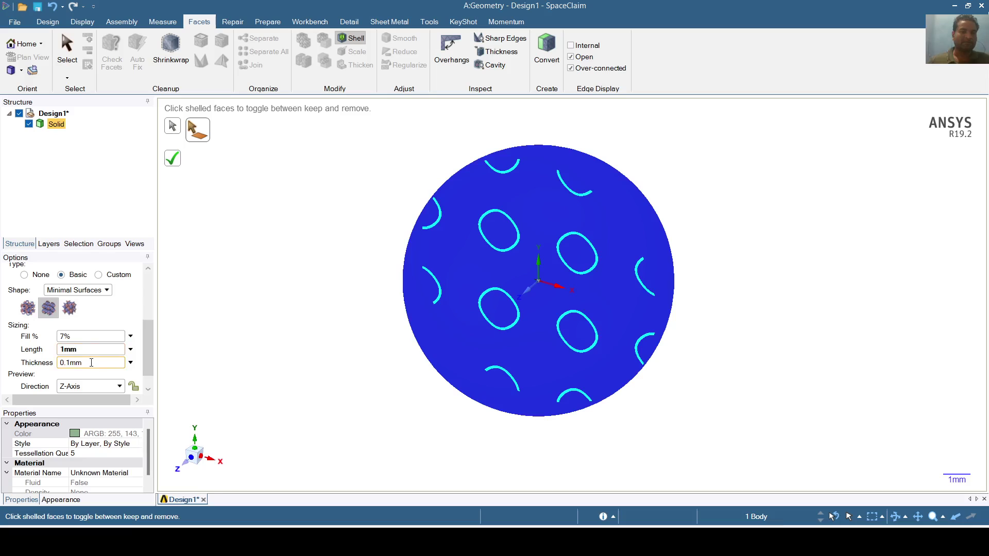
pyautogui.doubleClick(92, 363)
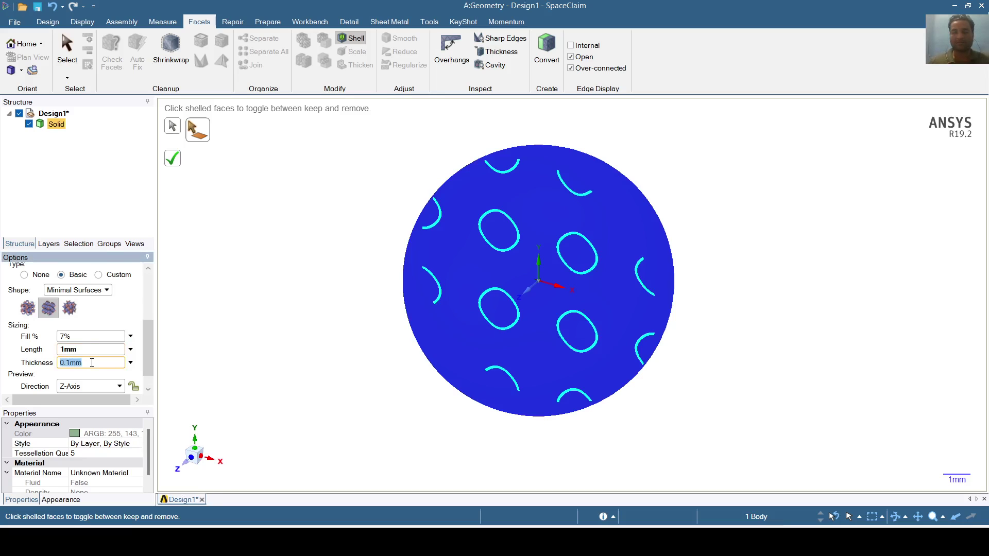
pyautogui.write('0')
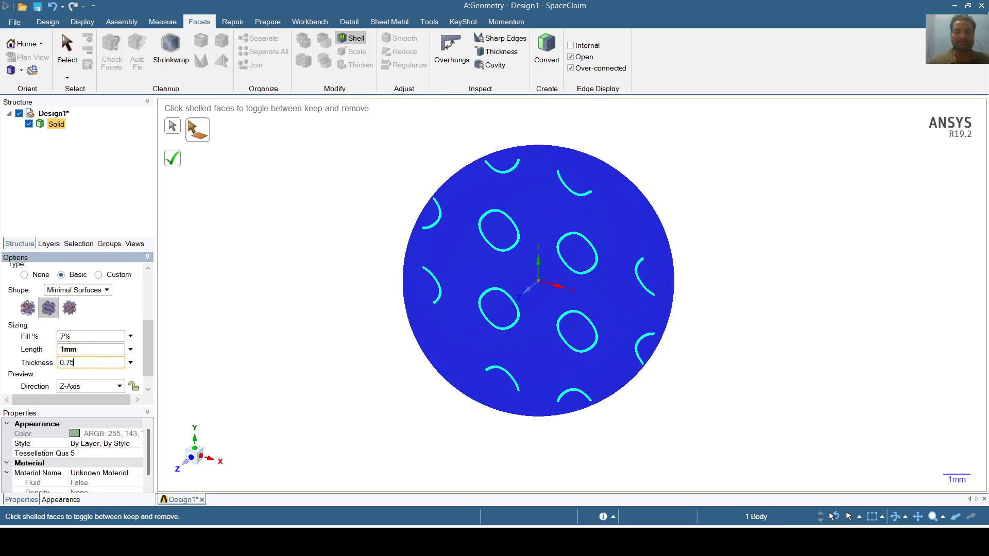
pyautogui.write('.75')
pyautogui.press('Return')
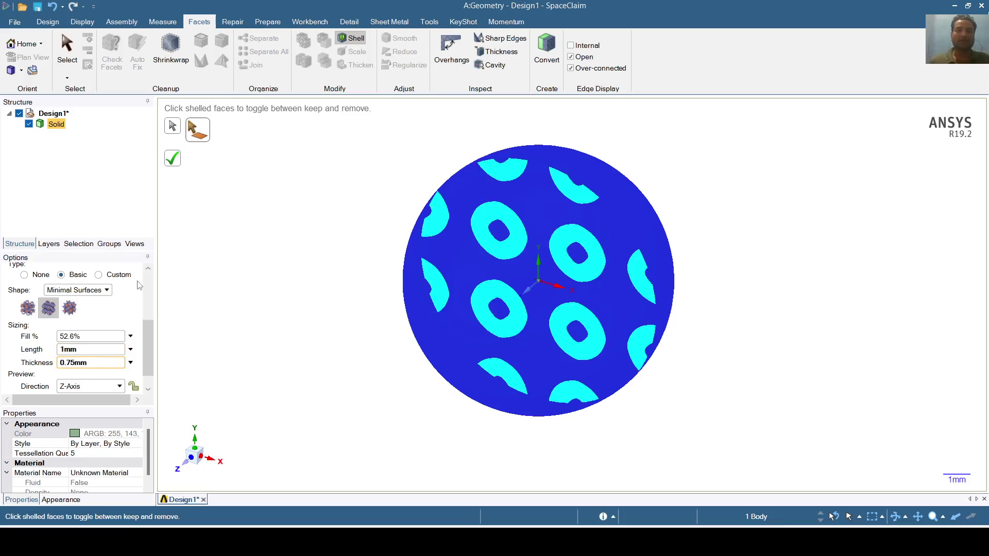
pyautogui.click(172, 159)
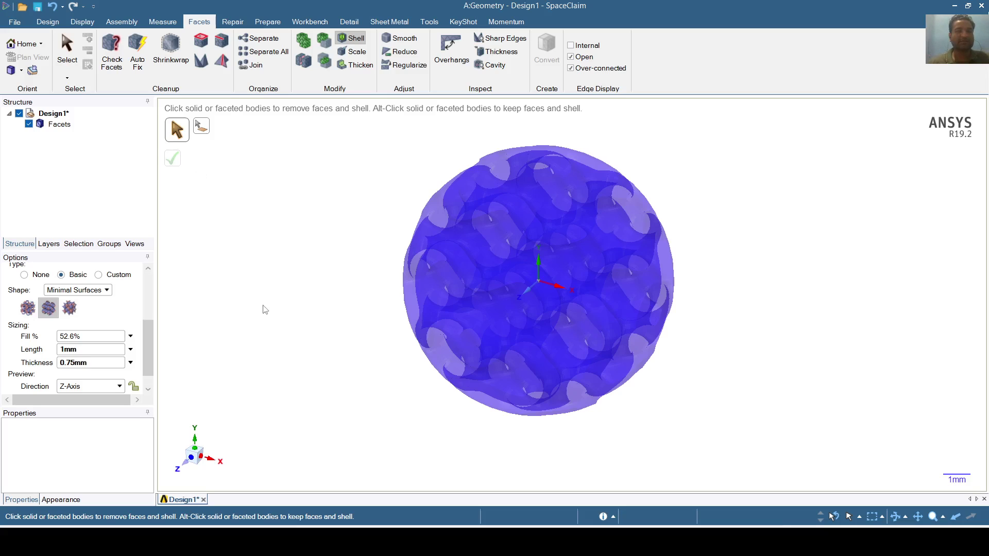
# Convert the faceted sphere lattice to a solid without merging faces, accepting the conversion prompt
pyautogui.click(833, 517)
pyautogui.moveTo(778, 406); pyautogui.dragTo(807, 413)
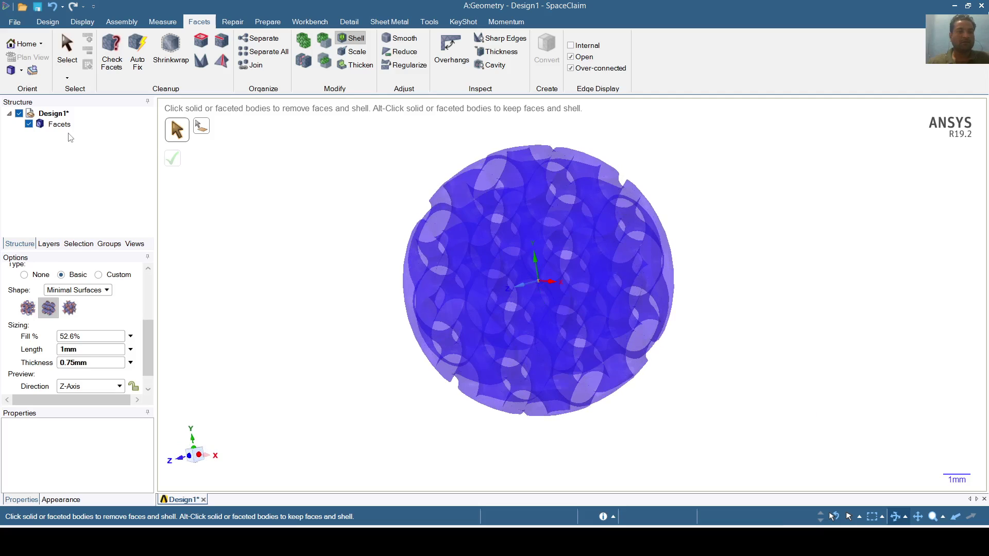
pyautogui.click(64, 125)
pyautogui.rightClick(63, 125)
pyautogui.moveTo(129, 132)
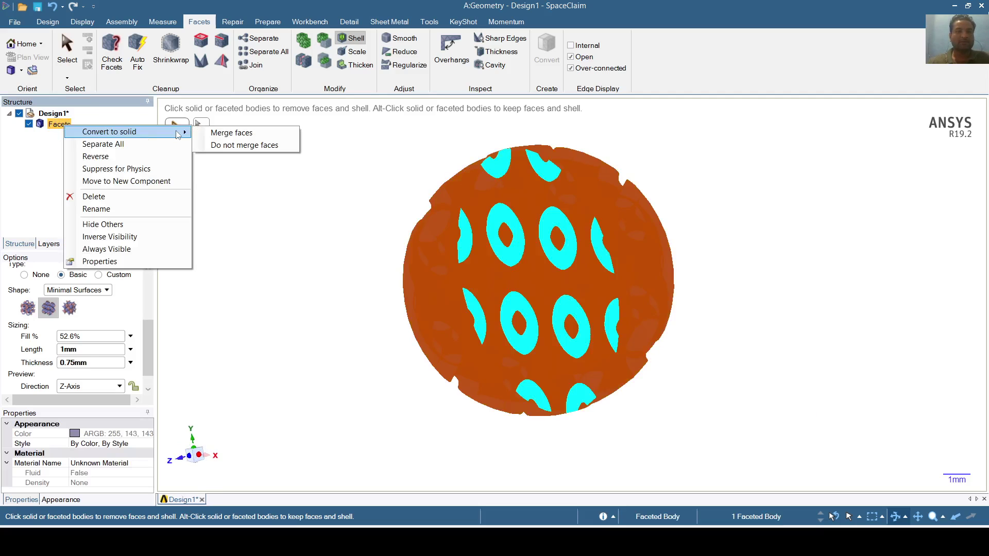
pyautogui.click(238, 145)
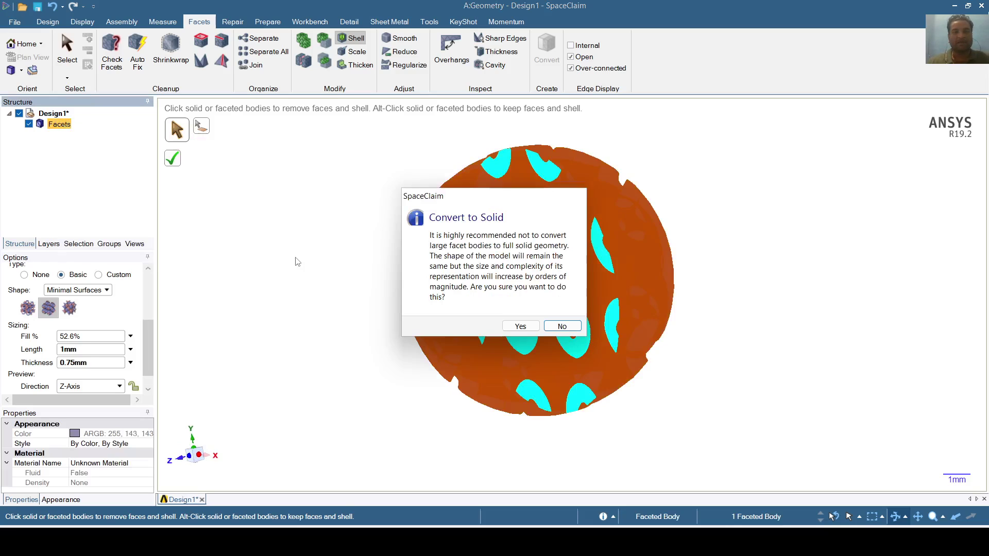
pyautogui.click(520, 327)
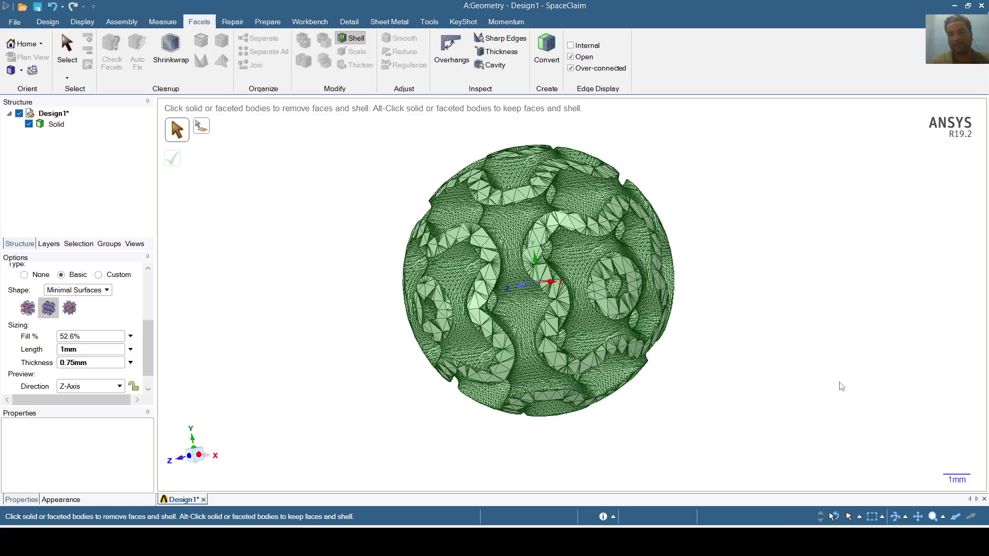
pyautogui.click(897, 517)
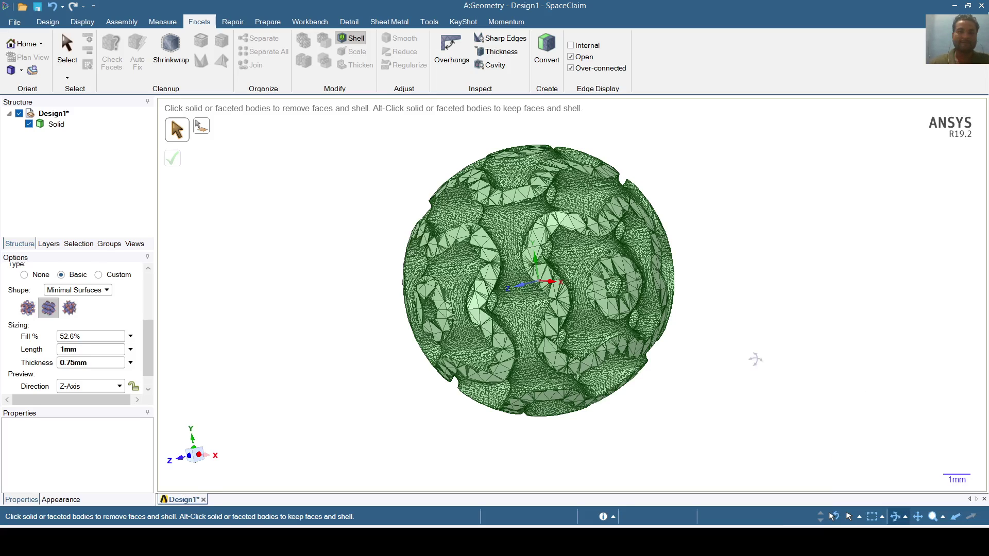
pyautogui.moveTo(772, 305); pyautogui.dragTo(766, 413)
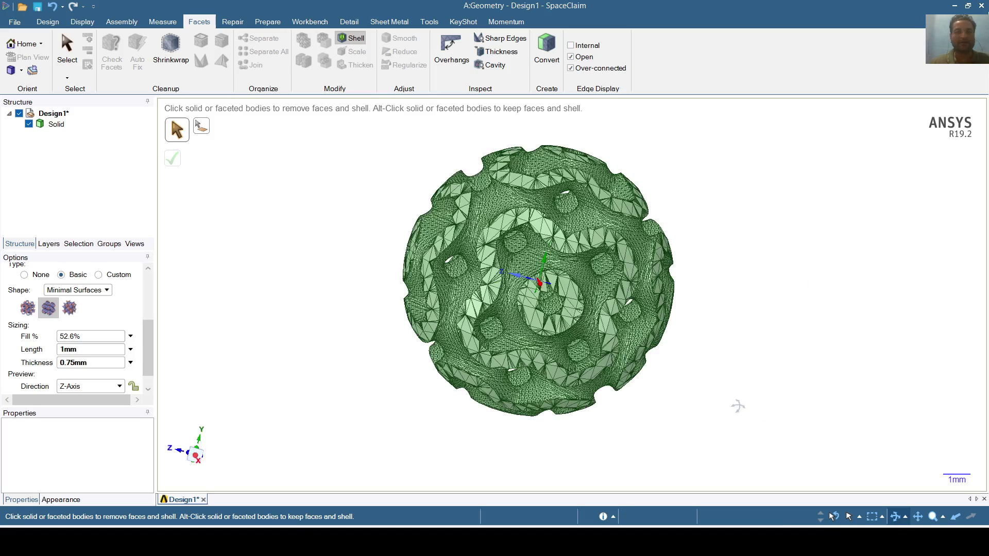
pyautogui.moveTo(728, 375); pyautogui.dragTo(764, 417)
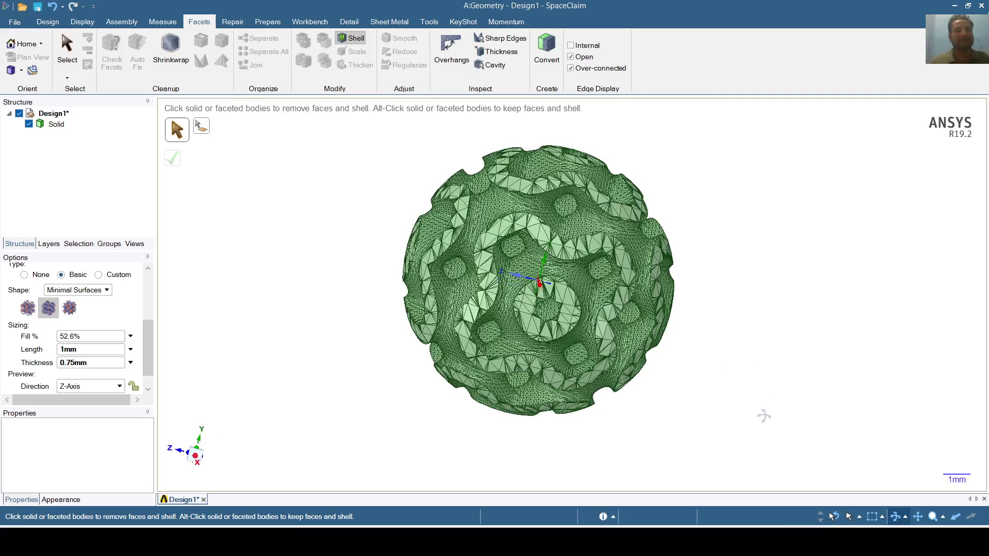
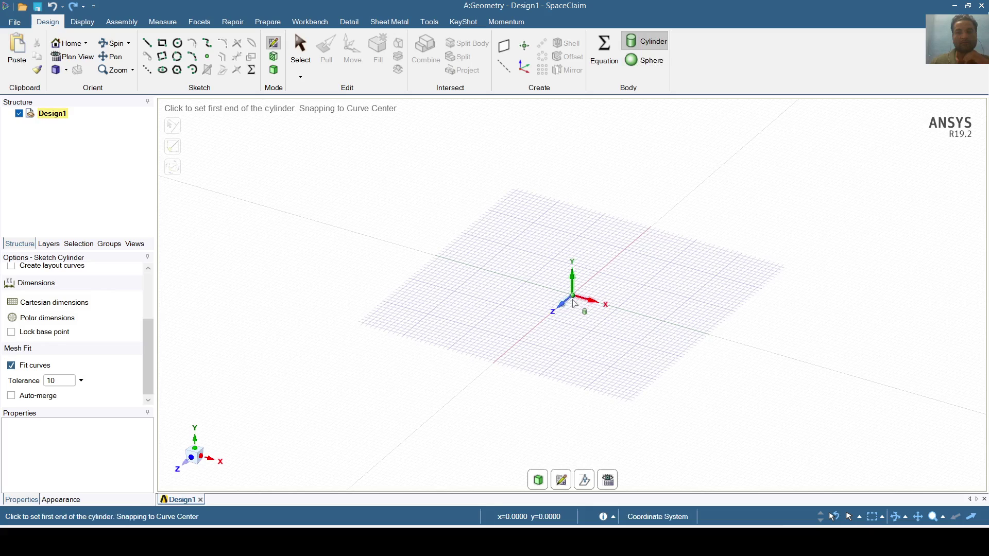
# Create a solid cylinder starting at the origin, 10 mm long and 10 mm in diameter, and switch to 3D mode
pyautogui.click(572, 296)
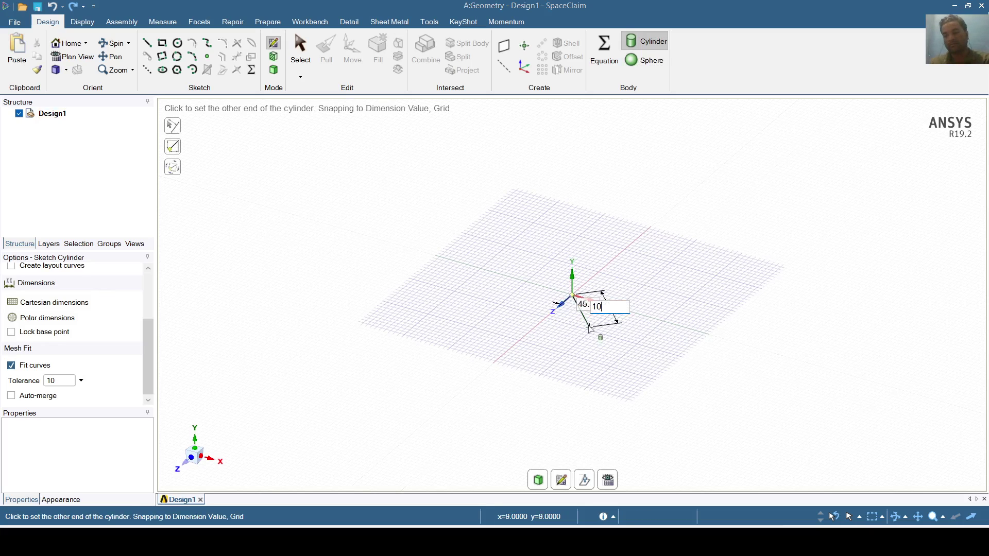
pyautogui.click(585, 319)
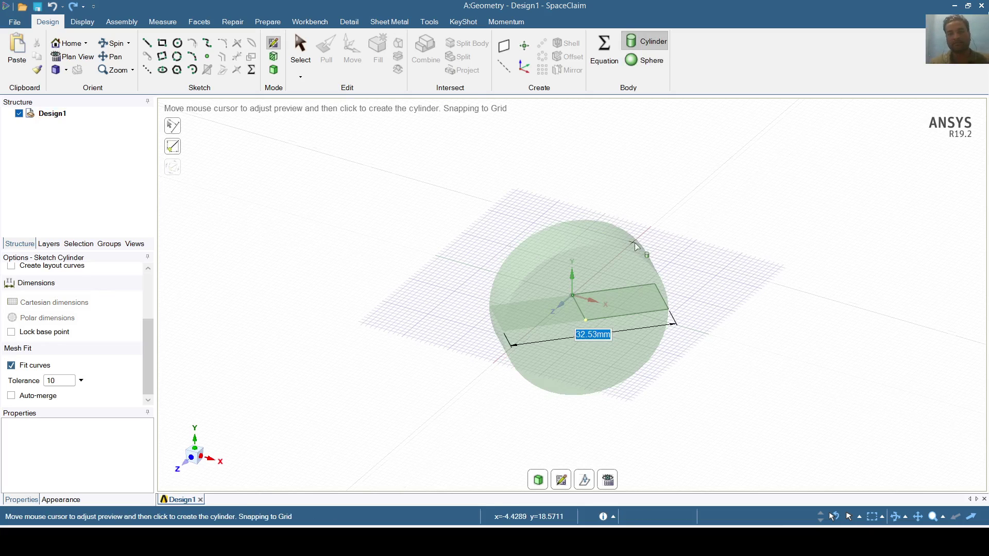
pyautogui.write('10')
pyautogui.press('Return')
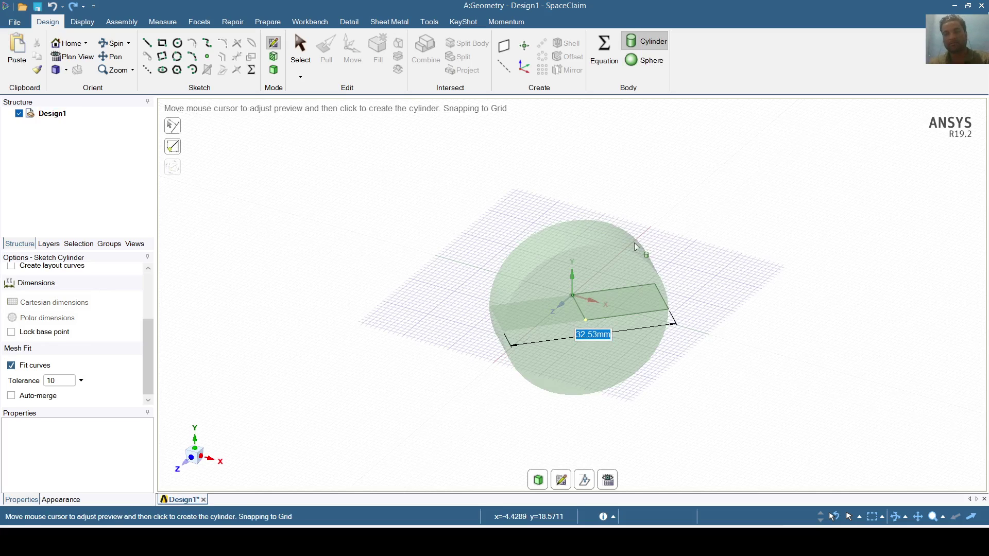
pyautogui.click(273, 70)
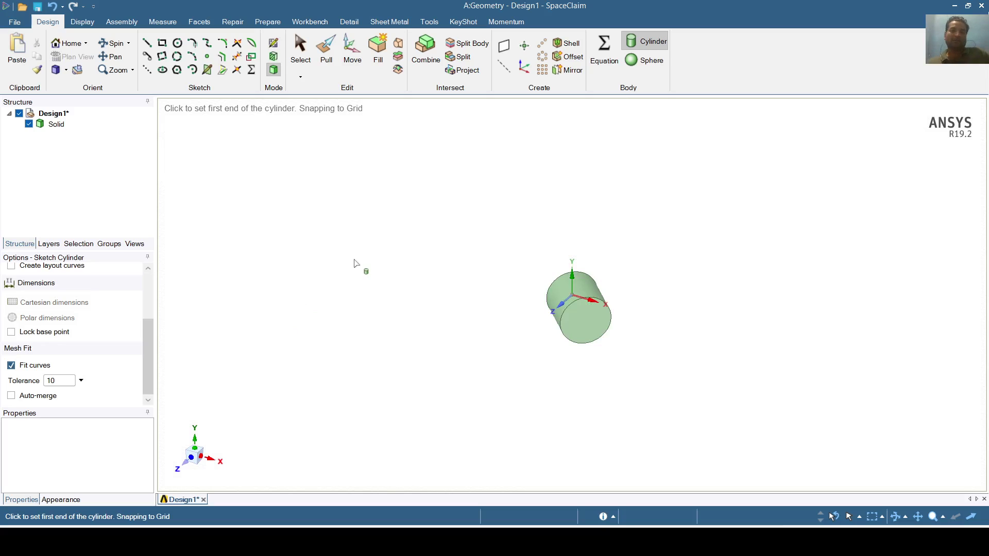
# Start the facet Shell tool and set the Basic infill's shape to Minimal Surfaces with the third surface pattern
pyautogui.scroll(3, 396, 291)
pyautogui.scroll(3, 397, 290)
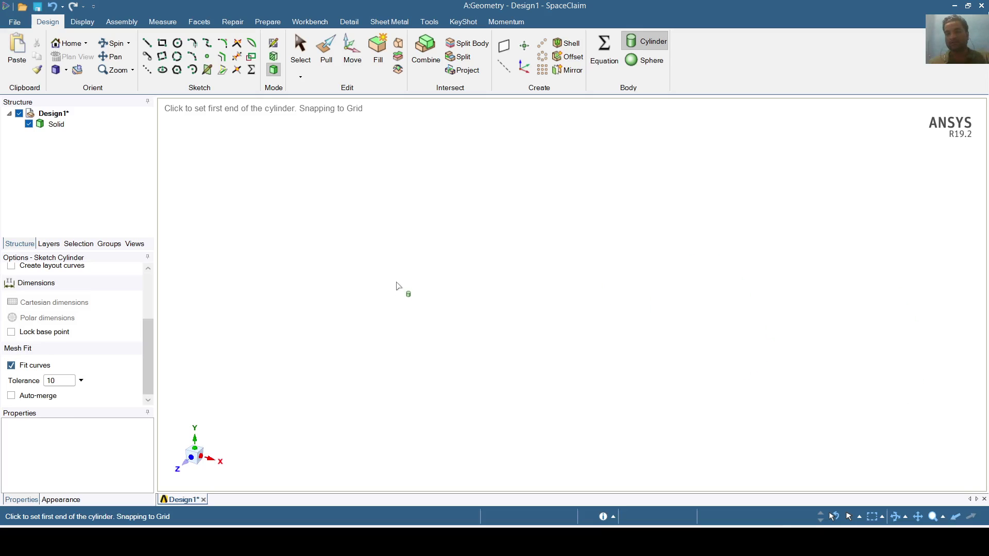
pyautogui.click(918, 517)
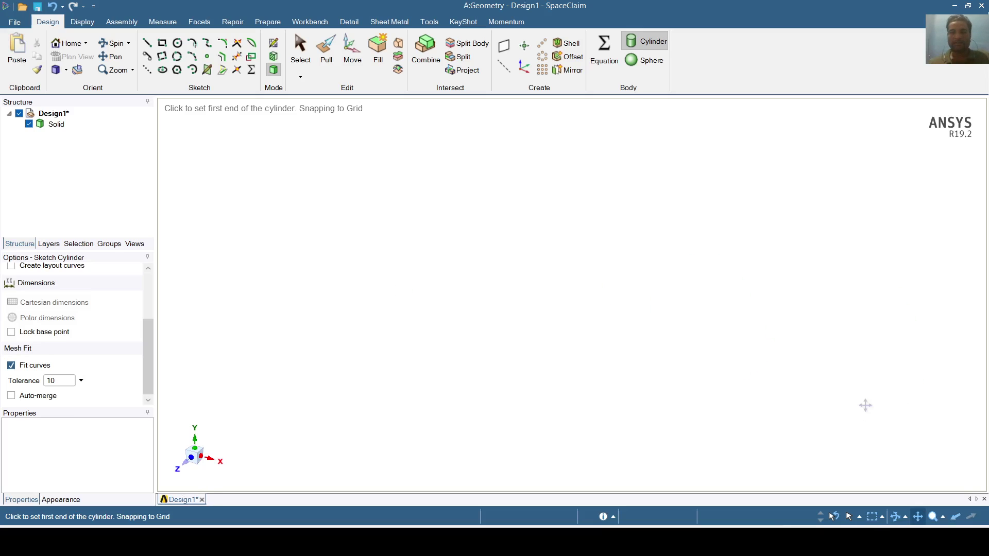
pyautogui.moveTo(865, 406); pyautogui.dragTo(241, 329)
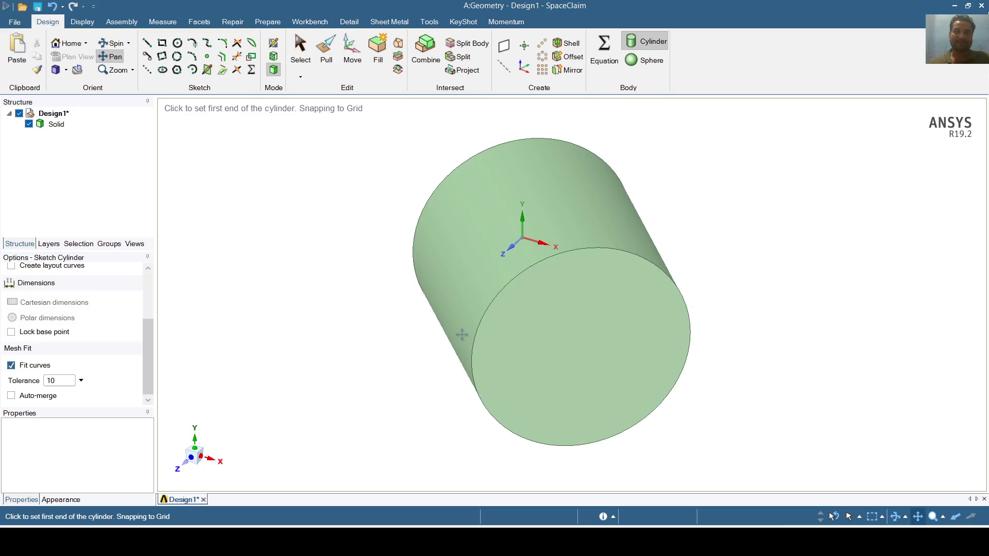
pyautogui.click(896, 521)
pyautogui.moveTo(783, 435); pyautogui.dragTo(845, 419)
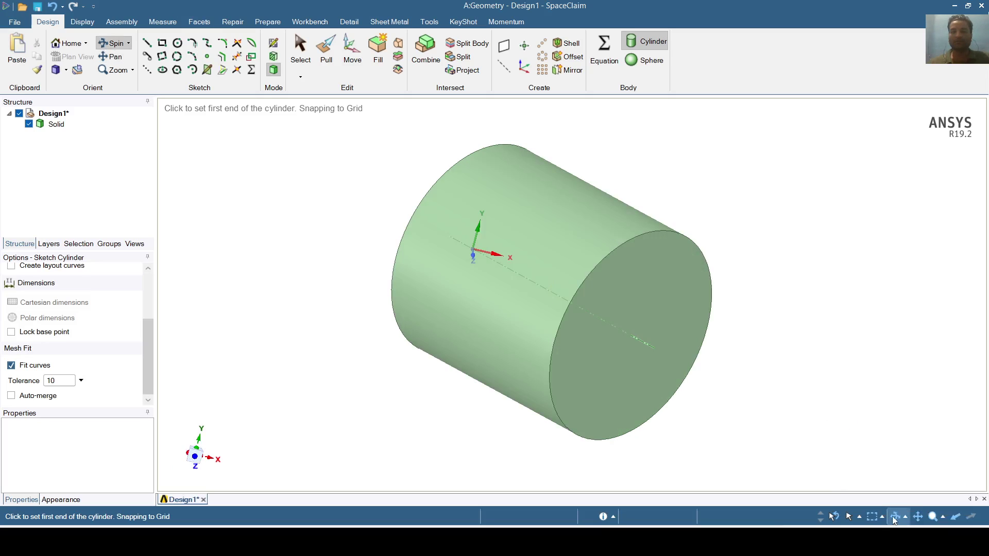
pyautogui.click(199, 22)
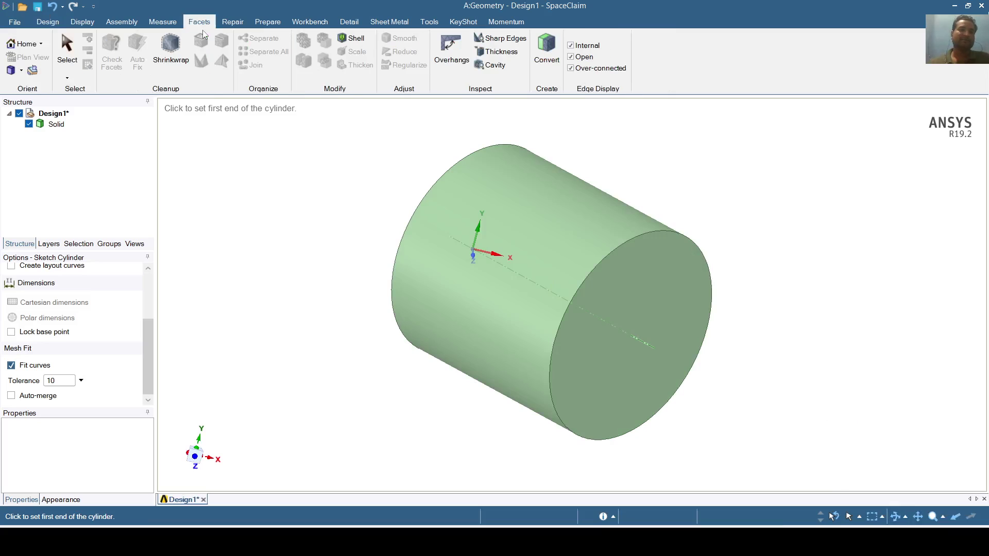
pyautogui.click(352, 38)
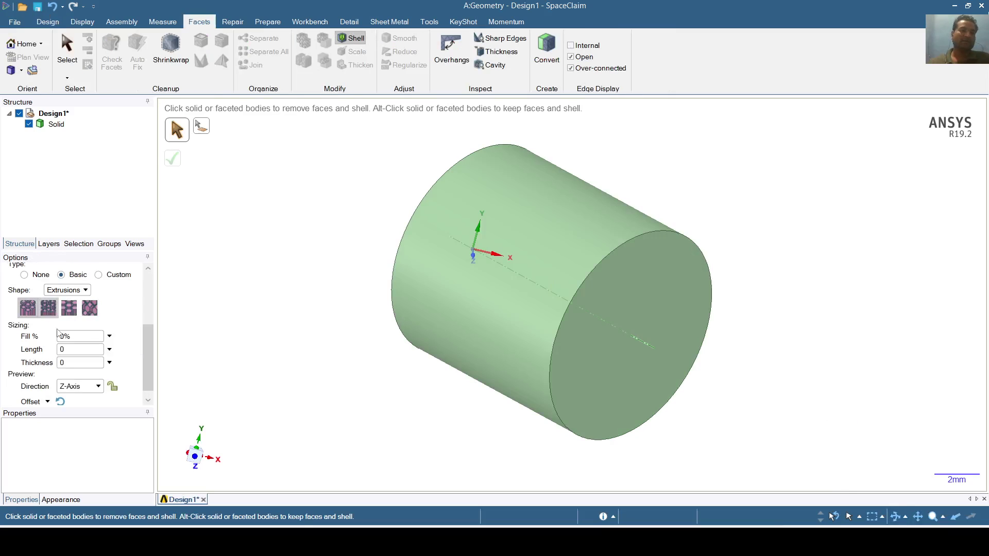
pyautogui.moveTo(144, 347)
pyautogui.mouseDown()
pyautogui.moveTo(145, 309)
pyautogui.moveTo(146, 327)
pyautogui.mouseUp()
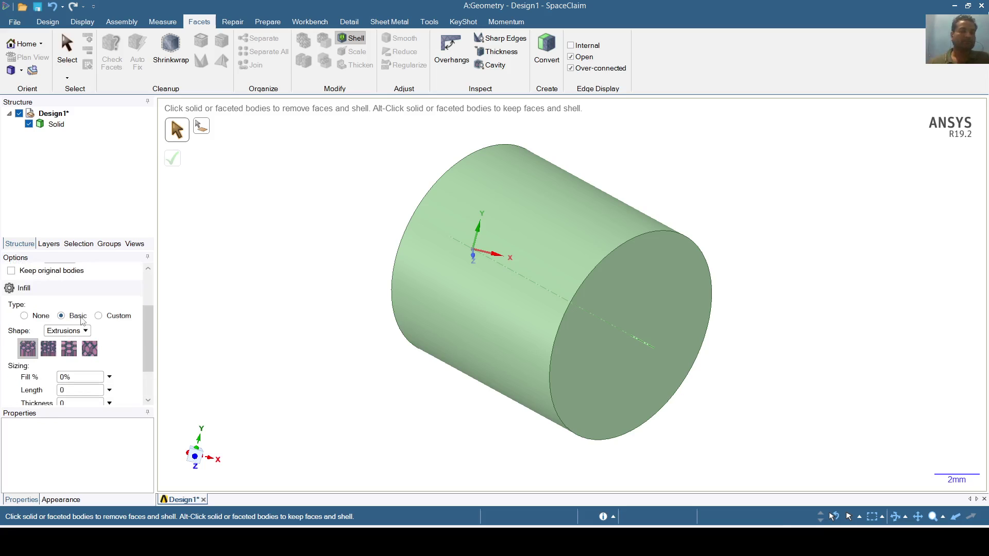
pyautogui.click(85, 331)
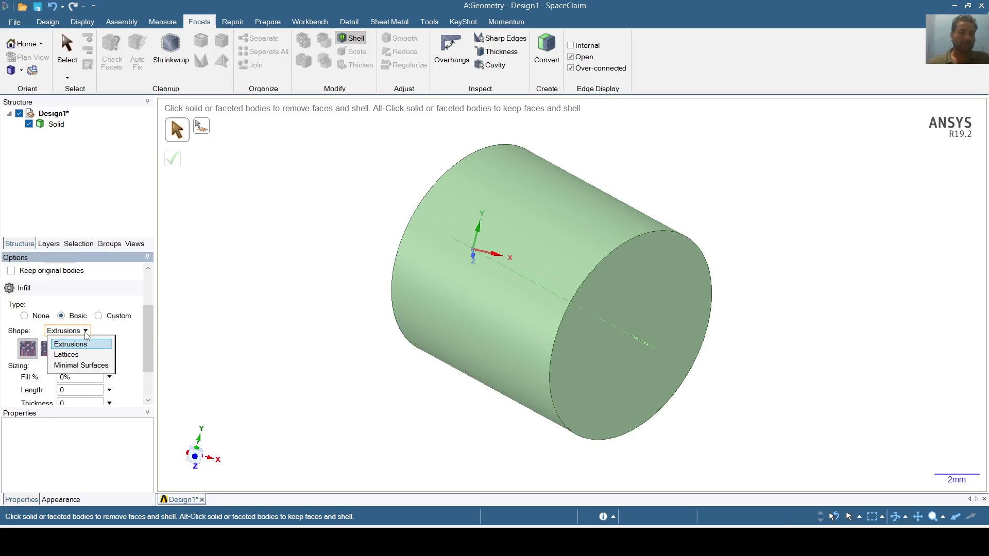
pyautogui.click(92, 366)
pyautogui.moveTo(146, 330); pyautogui.dragTo(146, 345)
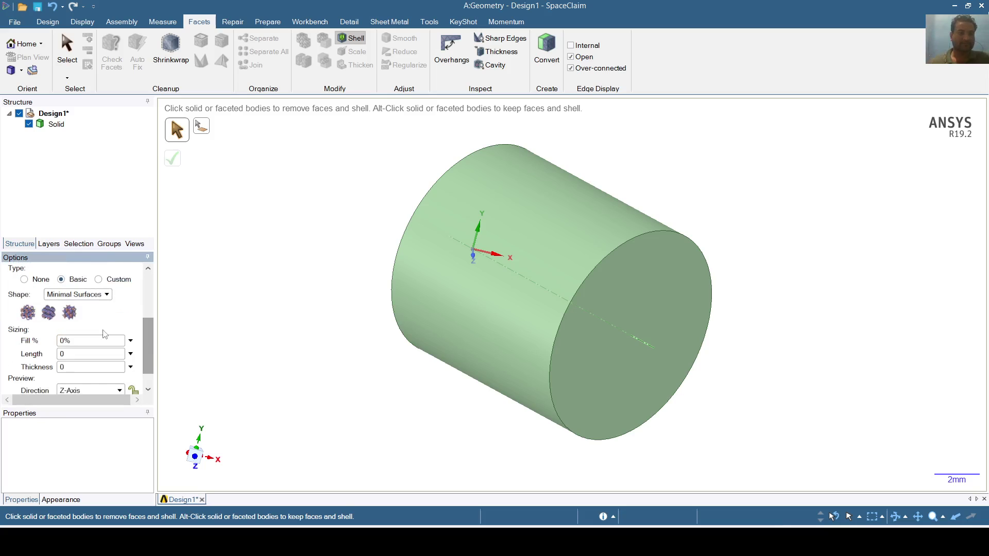
pyautogui.click(69, 312)
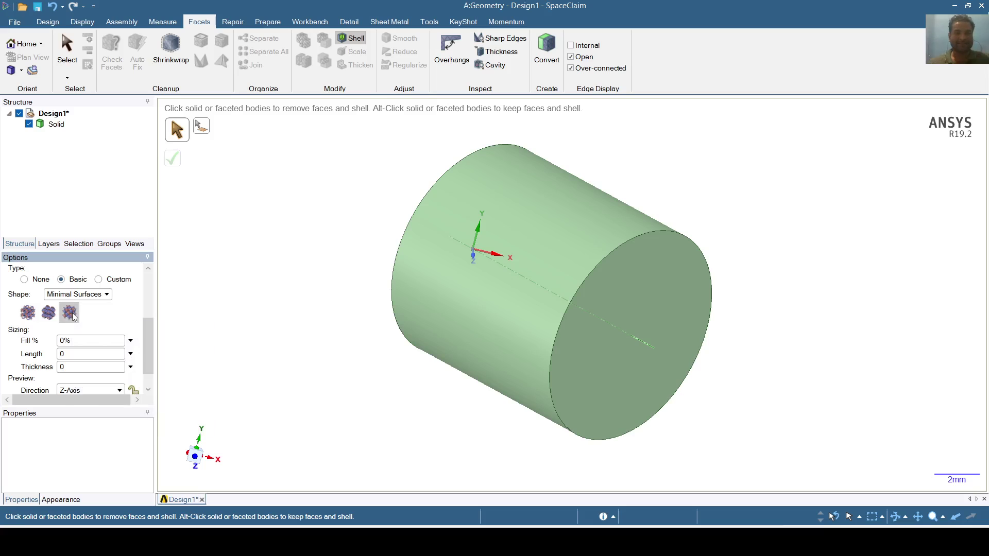
# Choose the cylinder as the body to shell and mark its curved face and both flat ends for removal
pyautogui.click(92, 354)
pyautogui.click(58, 125)
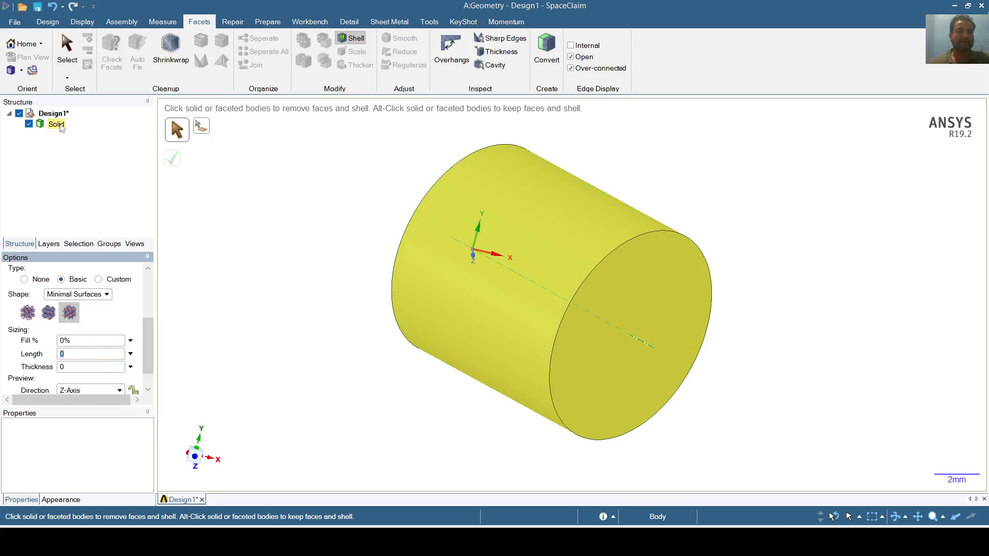
pyautogui.click(60, 127)
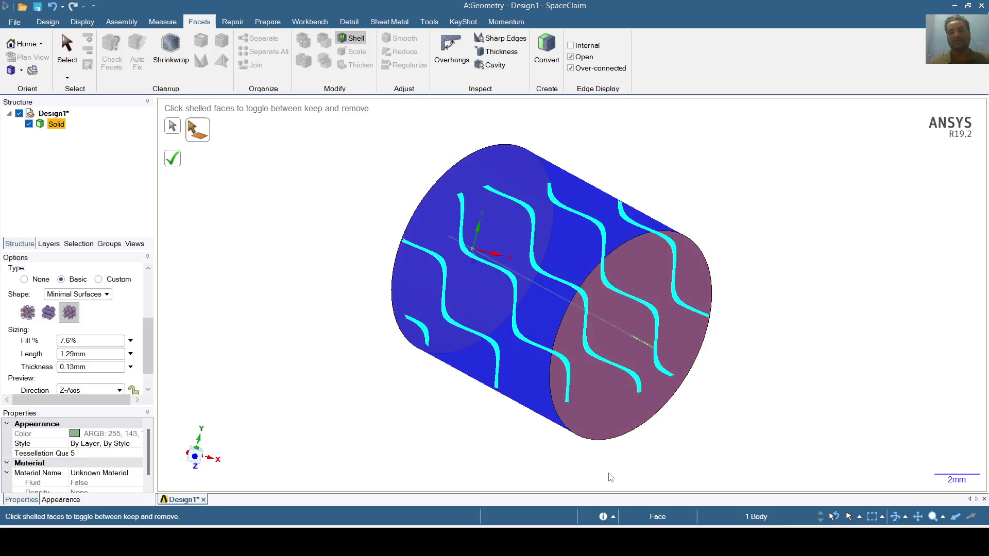
pyautogui.click(589, 387)
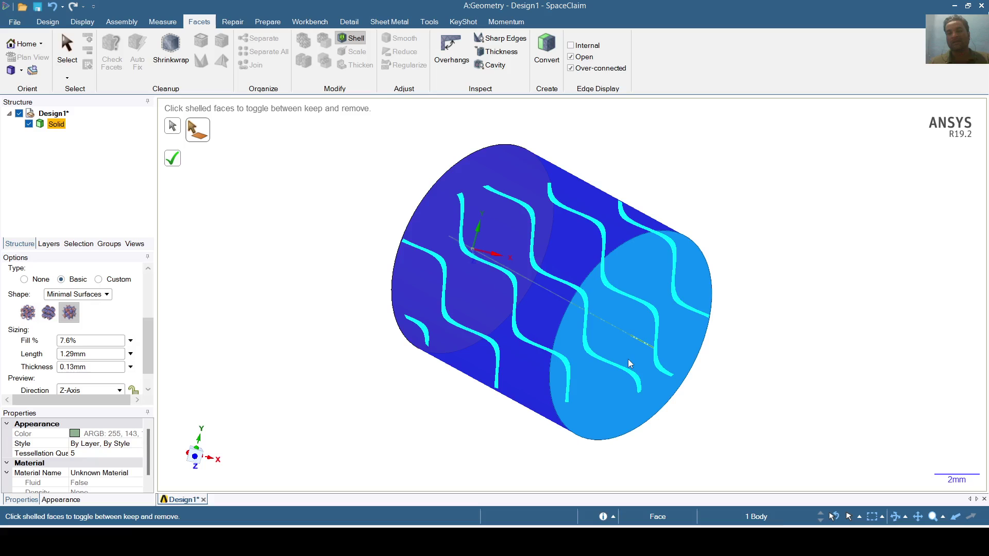
pyautogui.click(895, 519)
pyautogui.moveTo(894, 438); pyautogui.dragTo(858, 436)
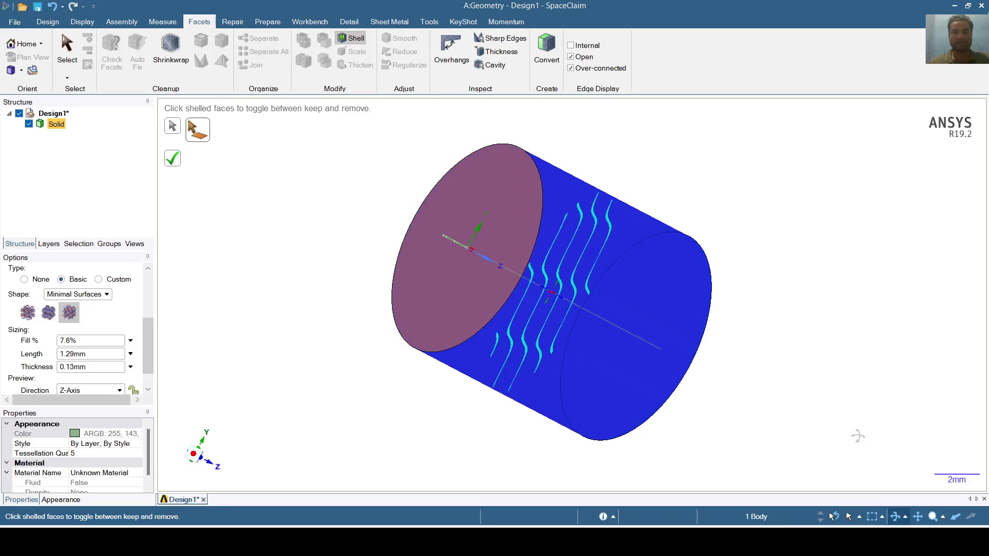
pyautogui.click(493, 284)
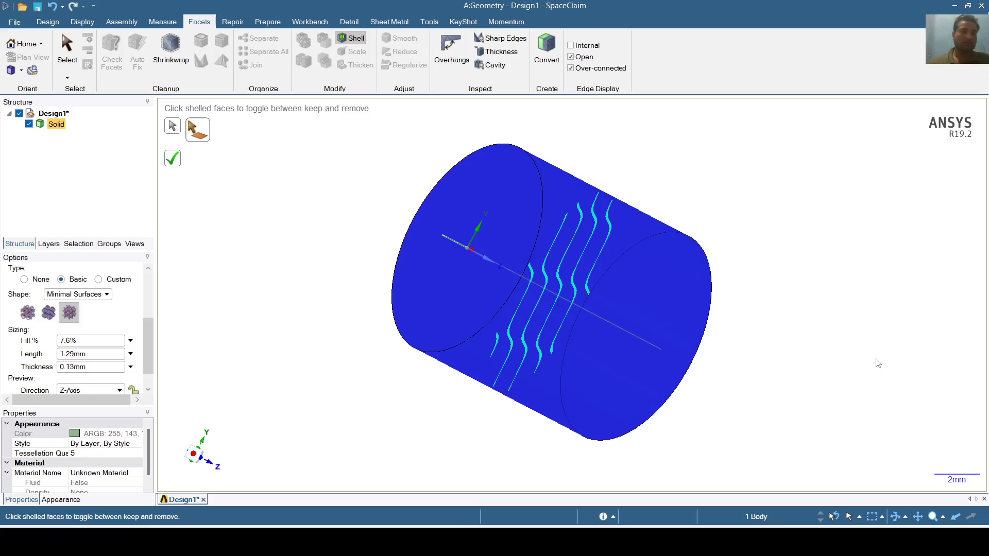
# Set the infill length to 1 mm and thickness to 0.5 mm, and generate the cylinder's shelled lattice
pyautogui.click(98, 354)
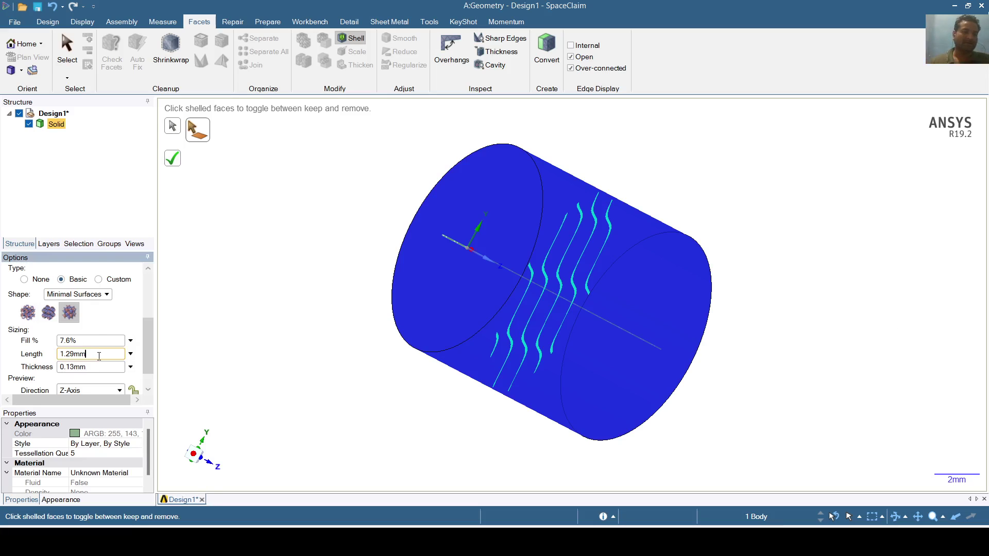
pyautogui.write('1')
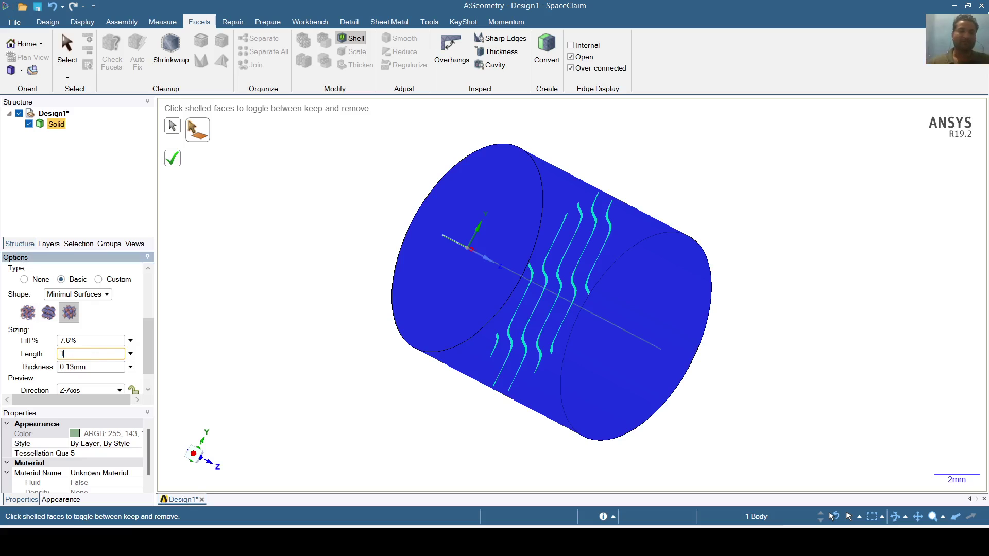
pyautogui.press('Return')
pyautogui.click(107, 368)
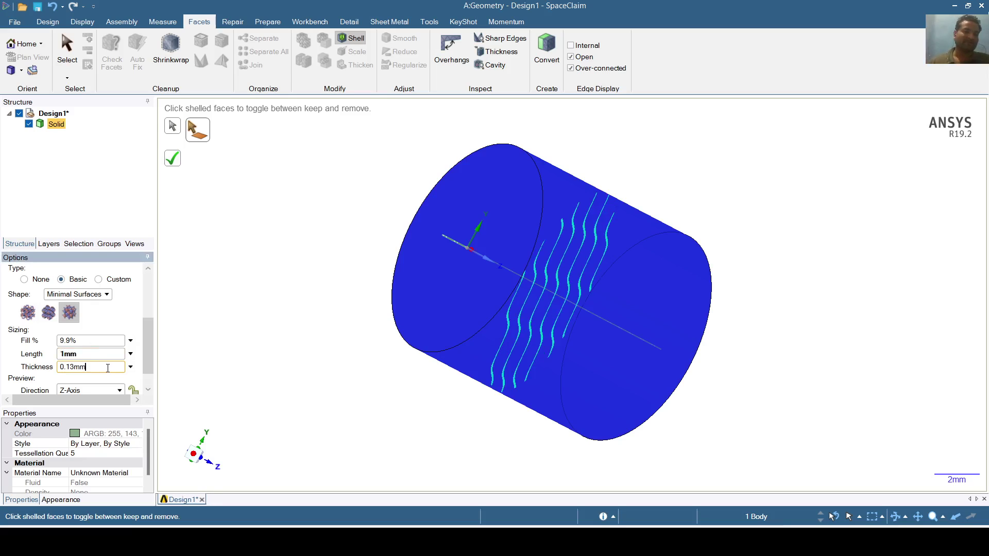
pyautogui.write('0.5')
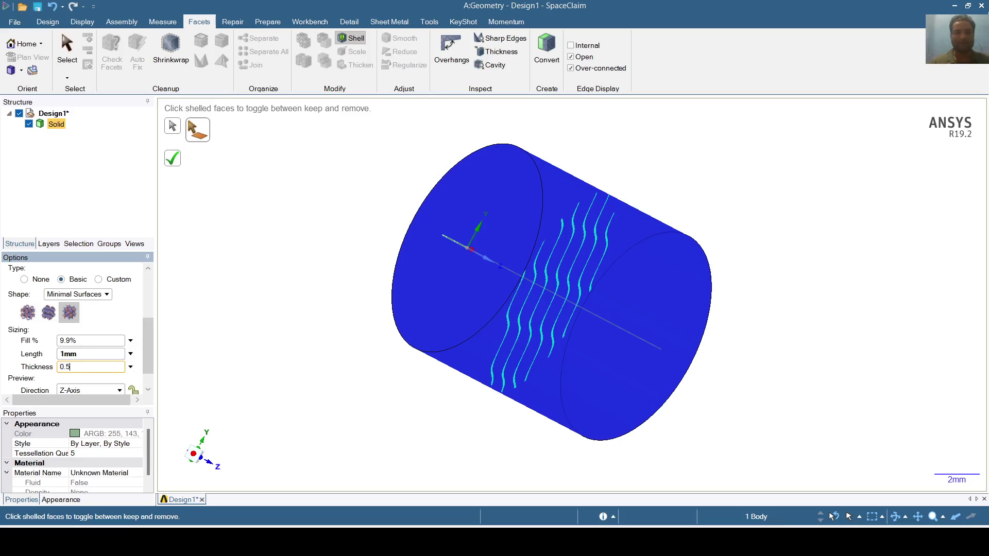
pyautogui.press('Return')
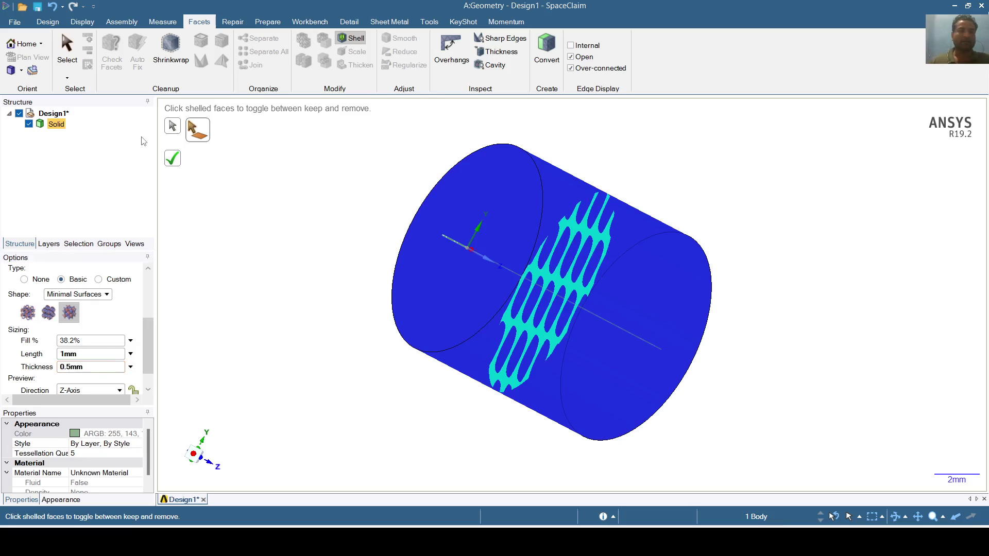
pyautogui.click(172, 161)
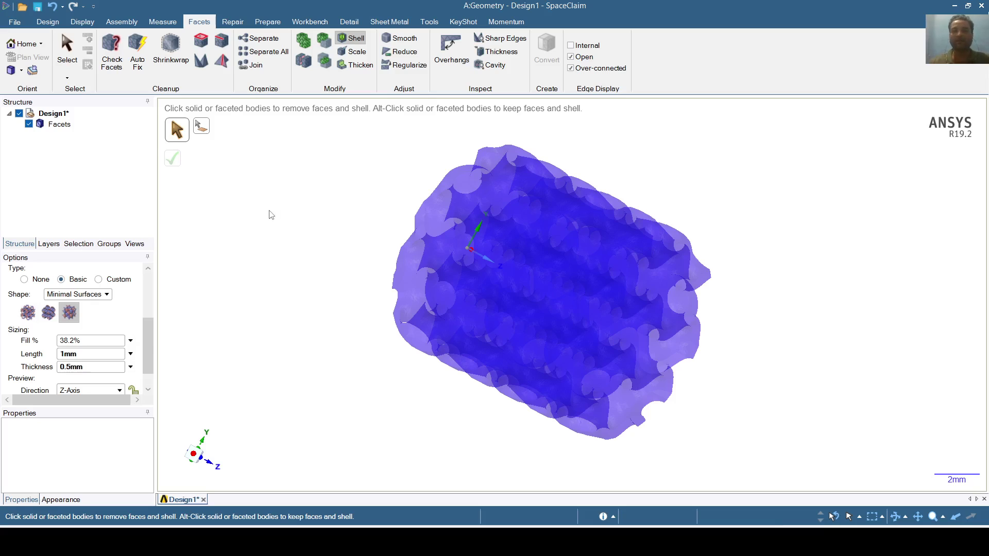
# Convert the faceted cylinder lattice to a solid without merging faces, accepting the conversion prompt
pyautogui.click(59, 125)
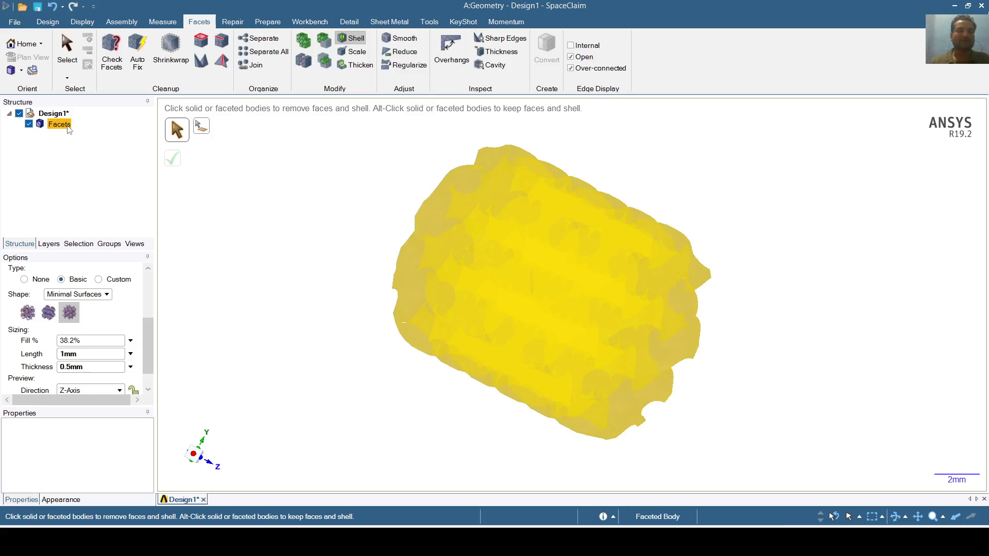
pyautogui.rightClick(69, 129)
pyautogui.moveTo(151, 133)
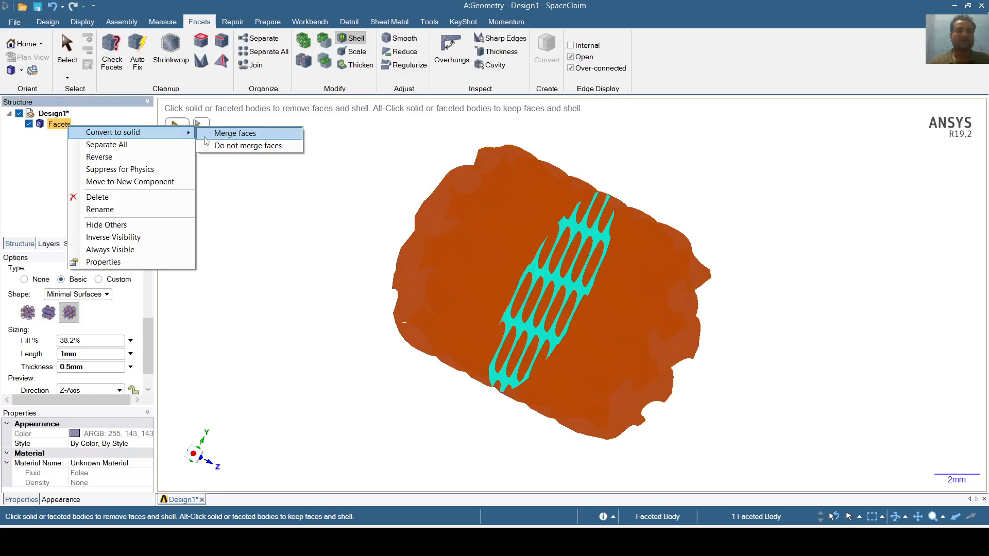
pyautogui.click(234, 146)
pyautogui.click(524, 330)
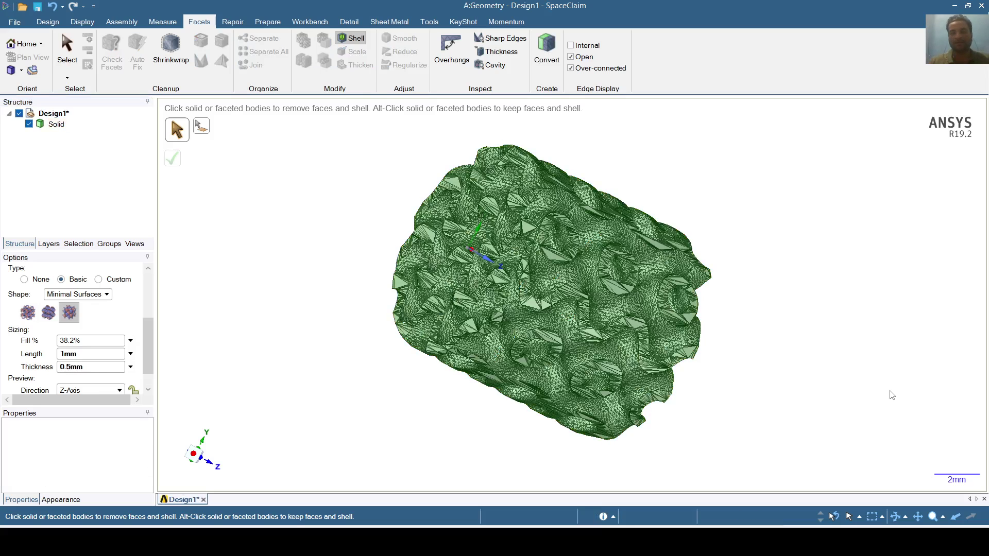
# Examine the converted cylinder lattice's pattern along its curved side and through its circular ends
pyautogui.click(895, 516)
pyautogui.moveTo(857, 413); pyautogui.dragTo(787, 390)
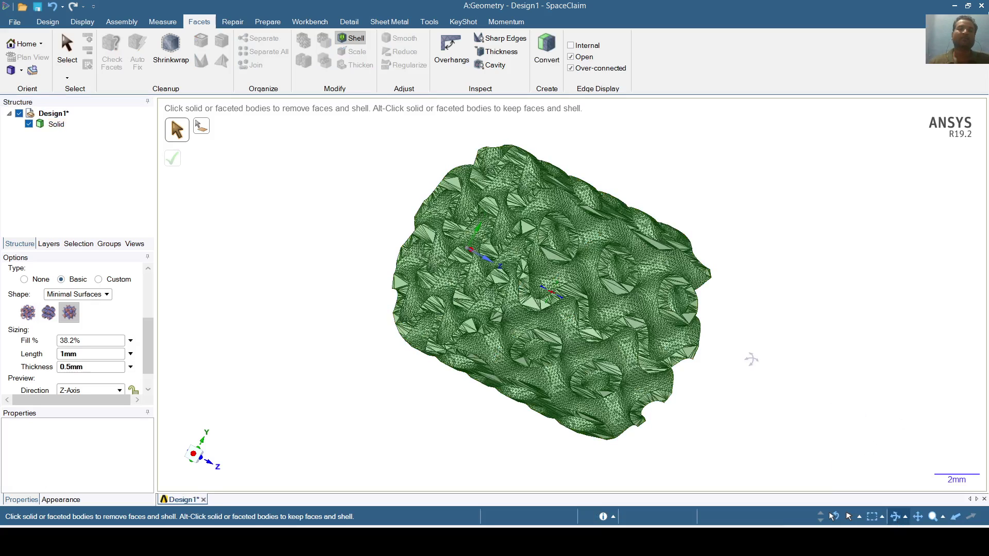
pyautogui.moveTo(700, 318); pyautogui.dragTo(672, 305)
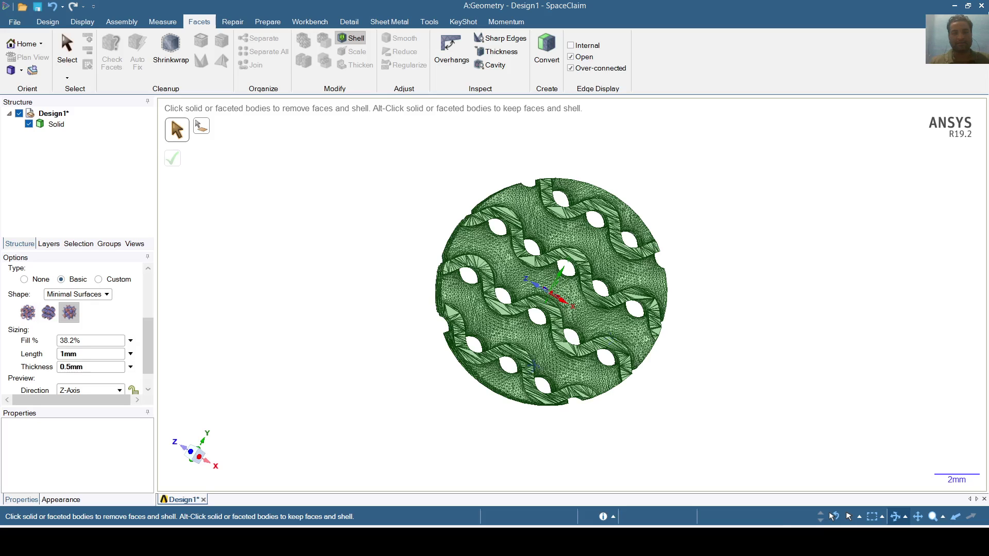
pyautogui.moveTo(612, 338); pyautogui.dragTo(530, 356, button='middle')
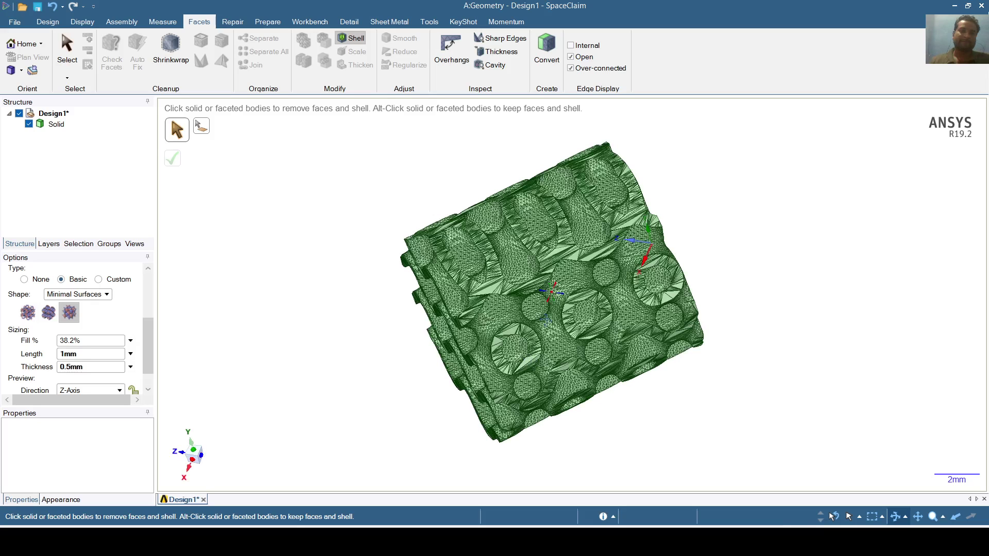
pyautogui.moveTo(644, 304); pyautogui.dragTo(561, 309, button='middle')
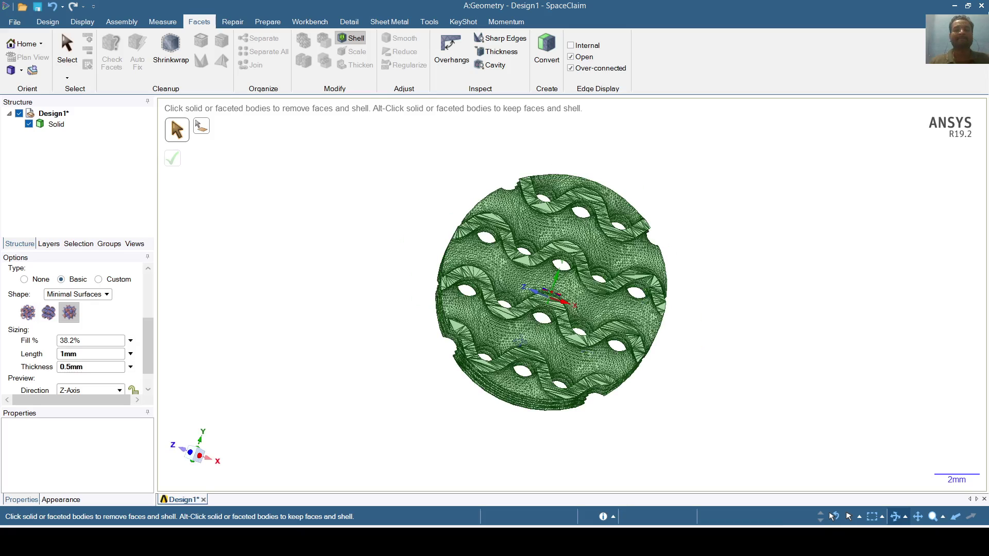
pyautogui.moveTo(520, 340); pyautogui.dragTo(422, 317, button='middle')
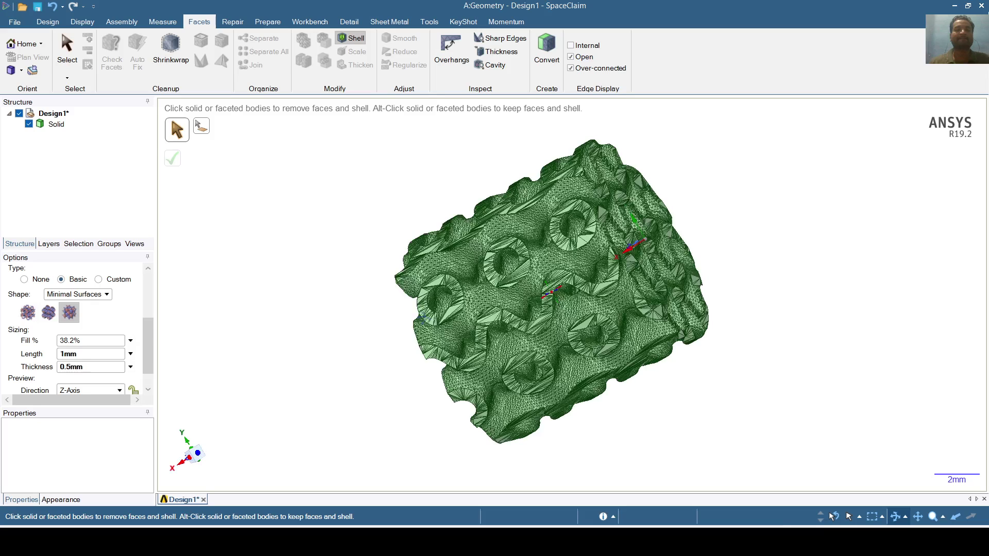
pyautogui.moveTo(551, 293); pyautogui.dragTo(530, 304, button='middle')
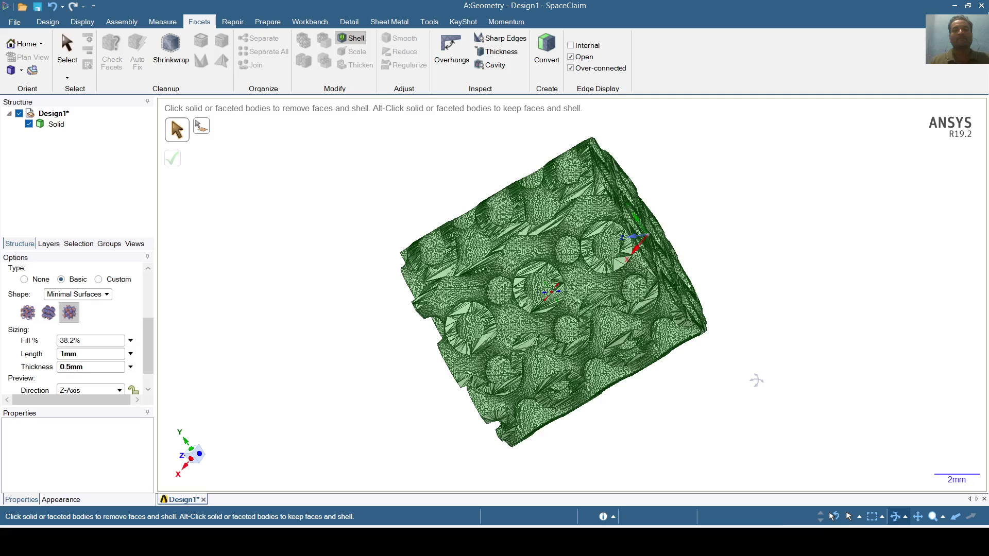